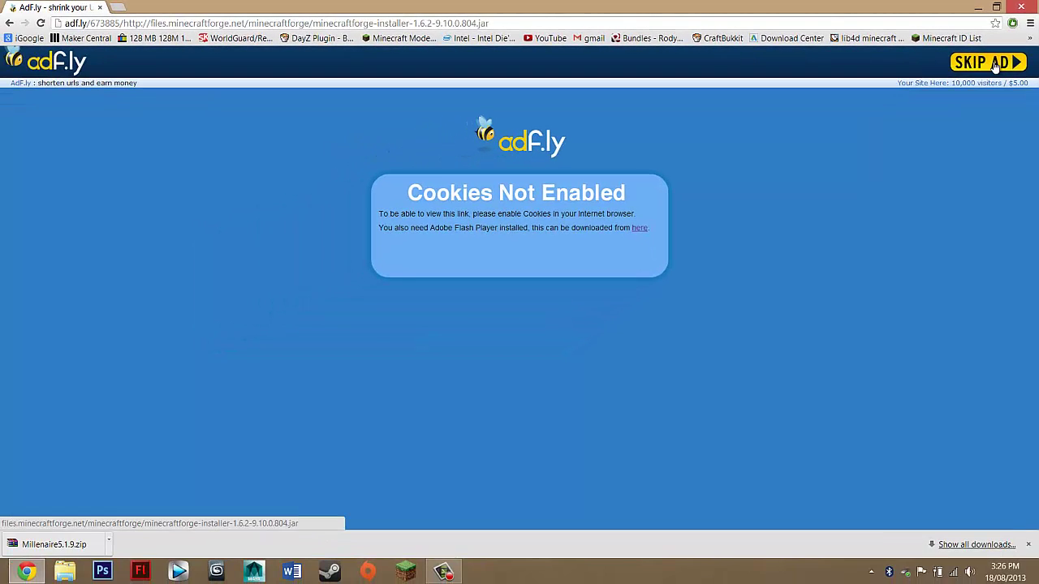
# Step: Skip the ad to download minecraftforge-installer-1.6.2-9.10.0.804.jar and choose to keep the file
pyautogui.click(994, 66)
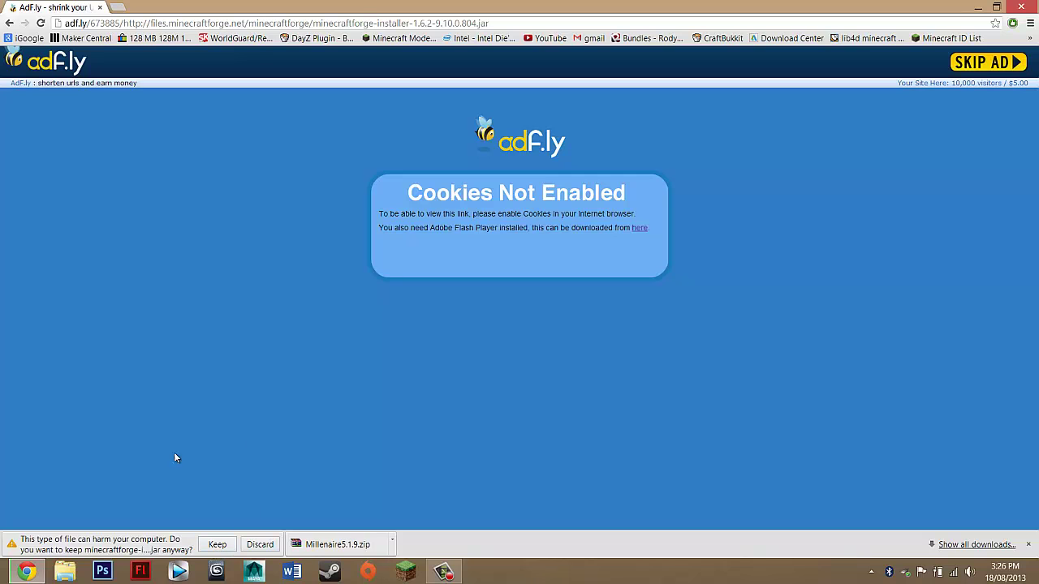
pyautogui.click(216, 544)
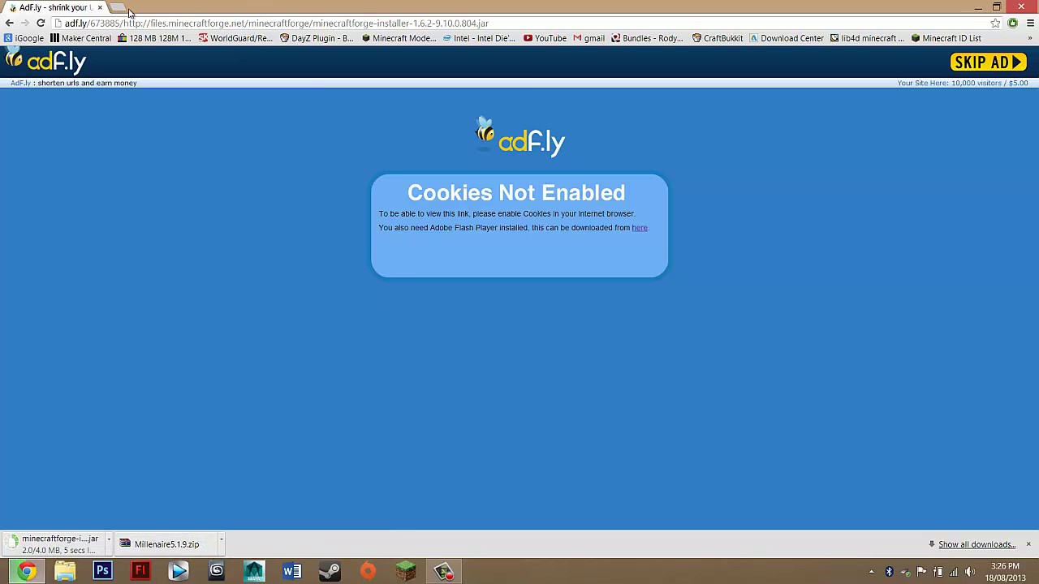
# Step: Dock the browser to one half of the screen and copy Millenaire5.1.9.zip and the Forge installer from the downloads to the desktop
pyautogui.press('super+Left')
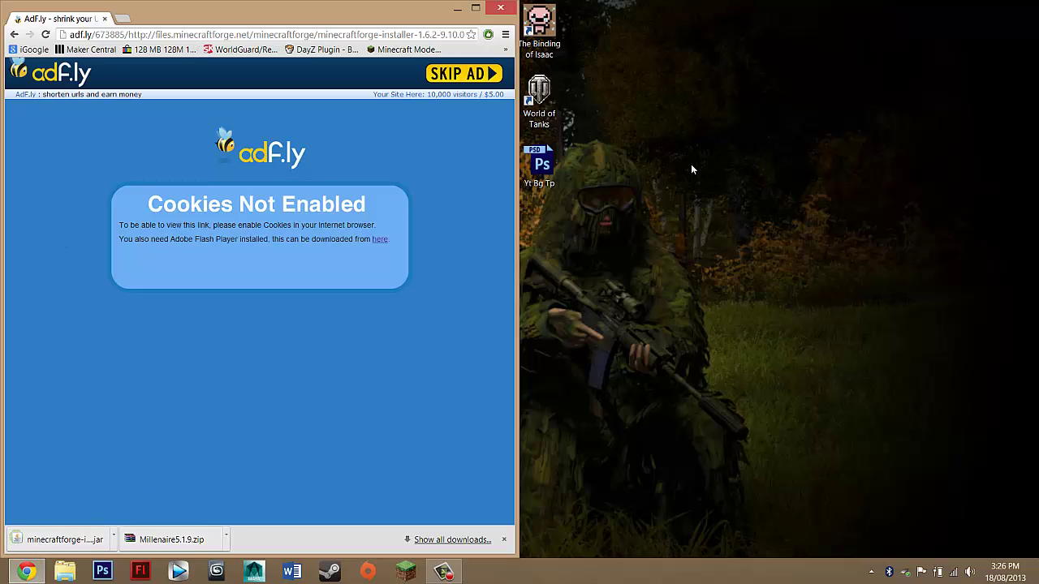
pyautogui.moveTo(651, 138); pyautogui.dragTo(853, 398)
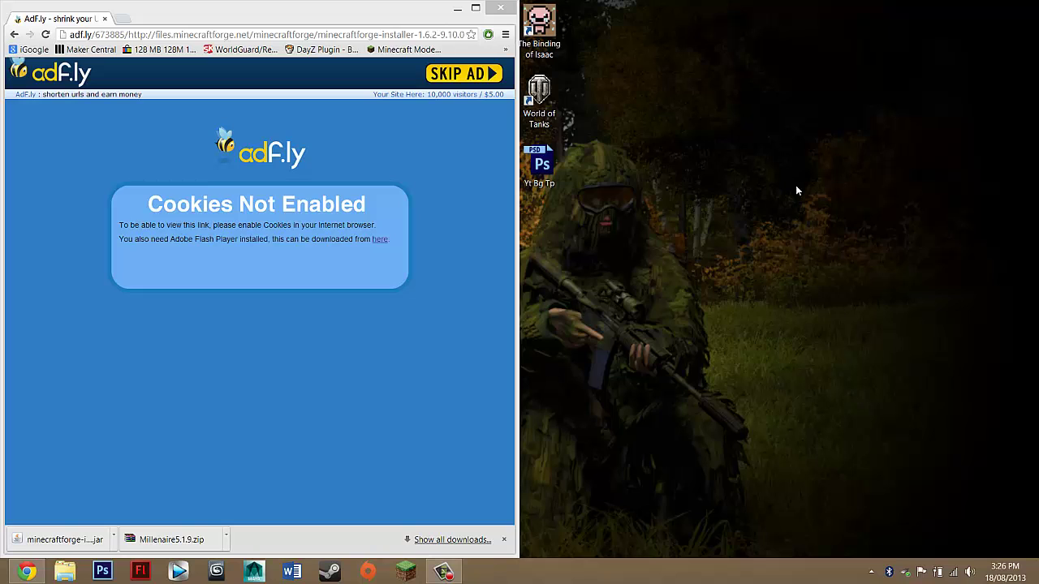
pyautogui.moveTo(840, 124); pyautogui.dragTo(675, 295)
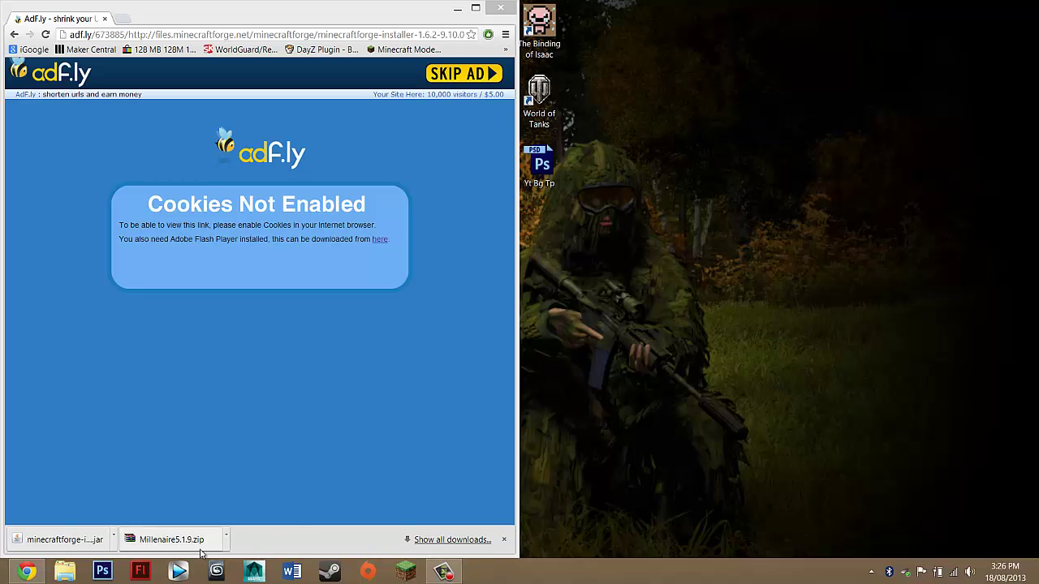
pyautogui.moveTo(170, 539); pyautogui.dragTo(744, 250)
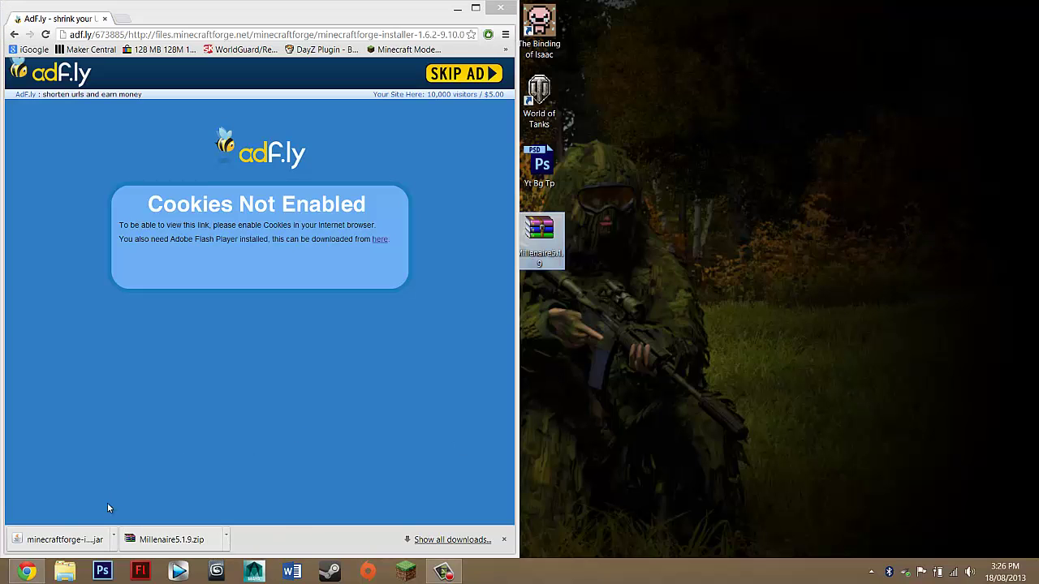
pyautogui.moveTo(85, 540); pyautogui.dragTo(588, 303)
# Step: Turn off auto arrange for the desktop icons and move the Millenaire and Forge installer files to an empty area of the desktop
pyautogui.rightClick(734, 183)
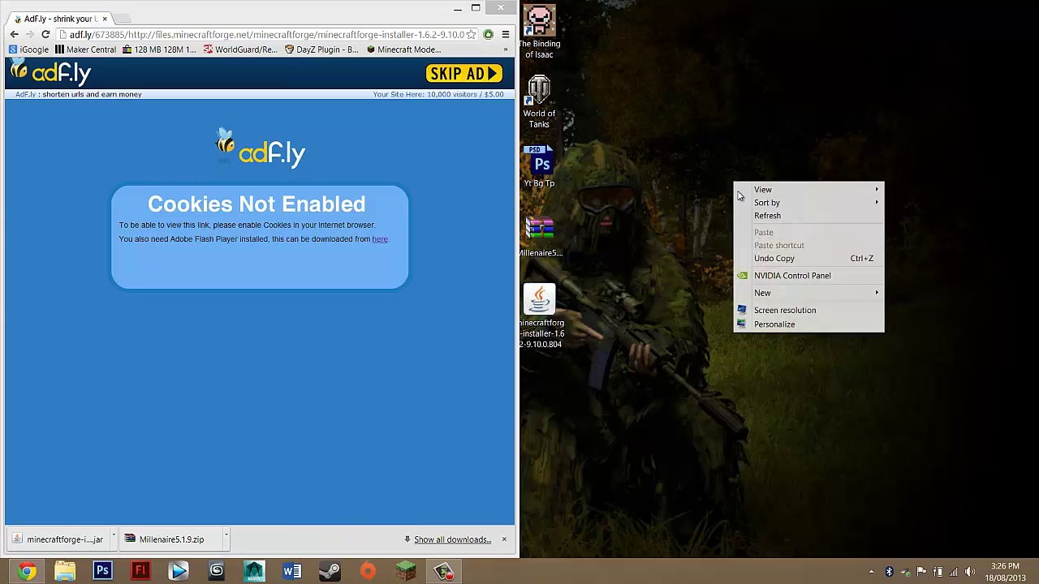
pyautogui.moveTo(772, 193)
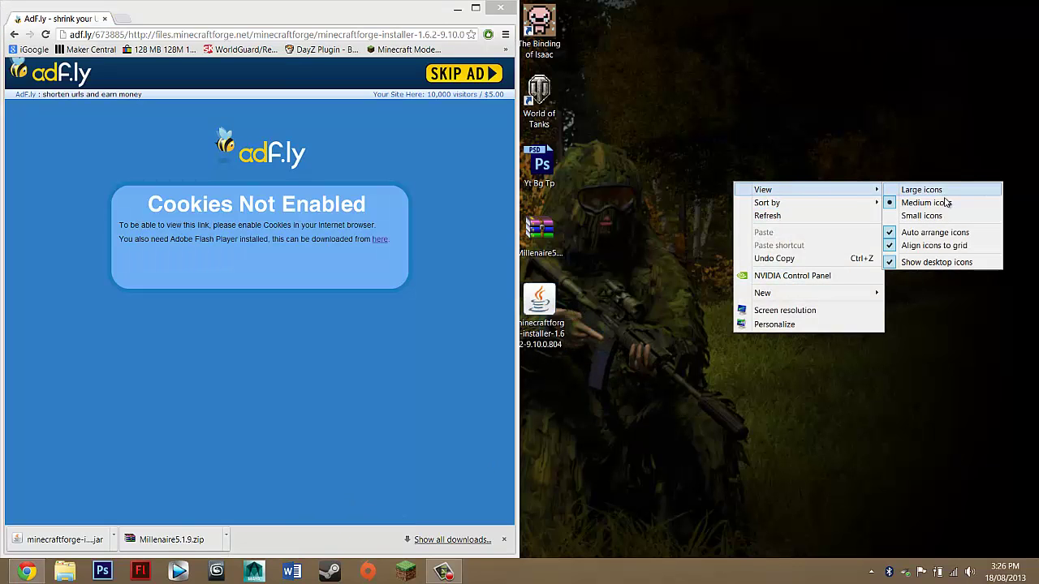
pyautogui.click(919, 235)
pyautogui.moveTo(617, 212); pyautogui.dragTo(519, 292)
pyautogui.moveTo(633, 238); pyautogui.dragTo(526, 362)
pyautogui.moveTo(540, 301); pyautogui.dragTo(694, 301)
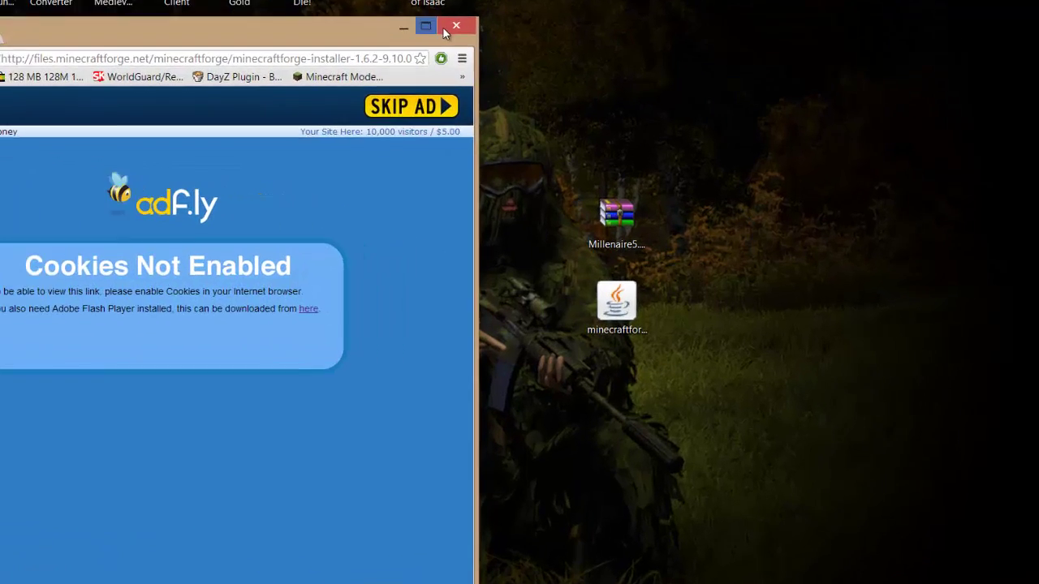
pyautogui.click(457, 8)
pyautogui.moveTo(746, 192); pyautogui.dragTo(617, 276)
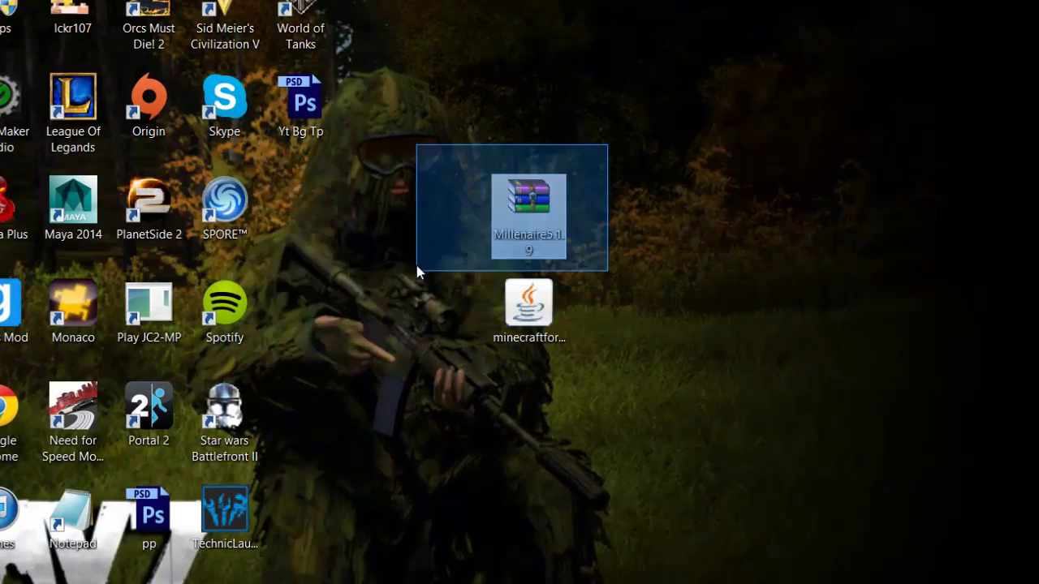
pyautogui.moveTo(416, 272); pyautogui.dragTo(633, 379)
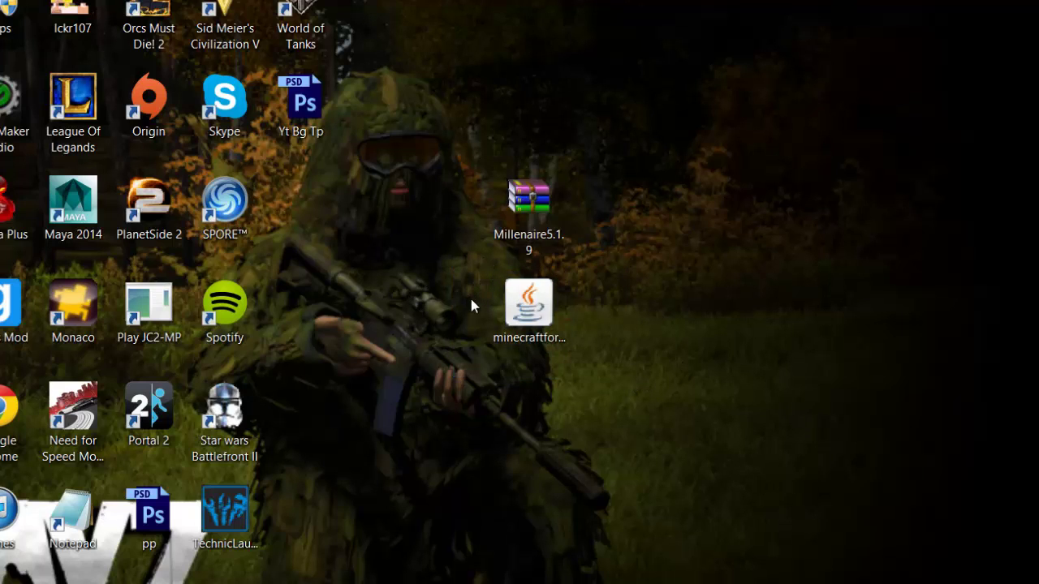
pyautogui.moveTo(470, 306); pyautogui.dragTo(638, 378)
pyautogui.click(637, 378)
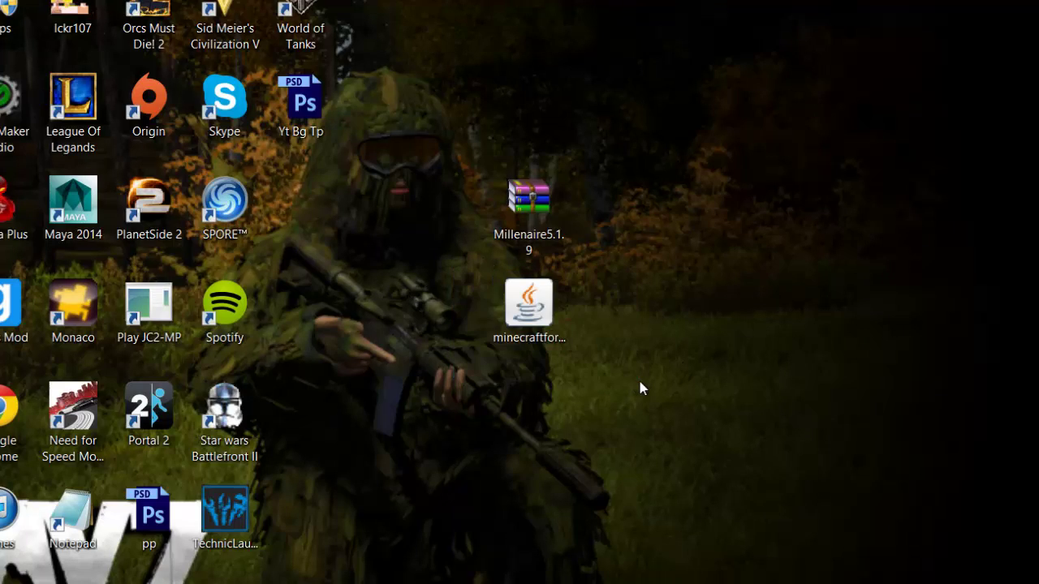
# Step: Launch the Forge installer from the desktop and move its window away from the downloaded files
pyautogui.click(529, 317)
pyautogui.doubleClick(529, 317)
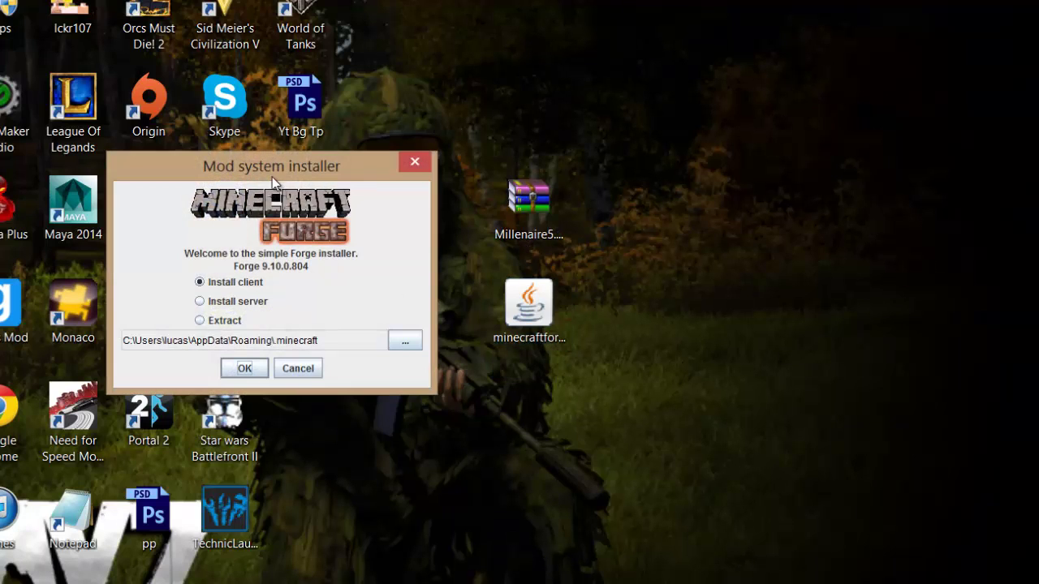
pyautogui.moveTo(272, 177); pyautogui.dragTo(185, 176)
pyautogui.moveTo(454, 262); pyautogui.dragTo(556, 317)
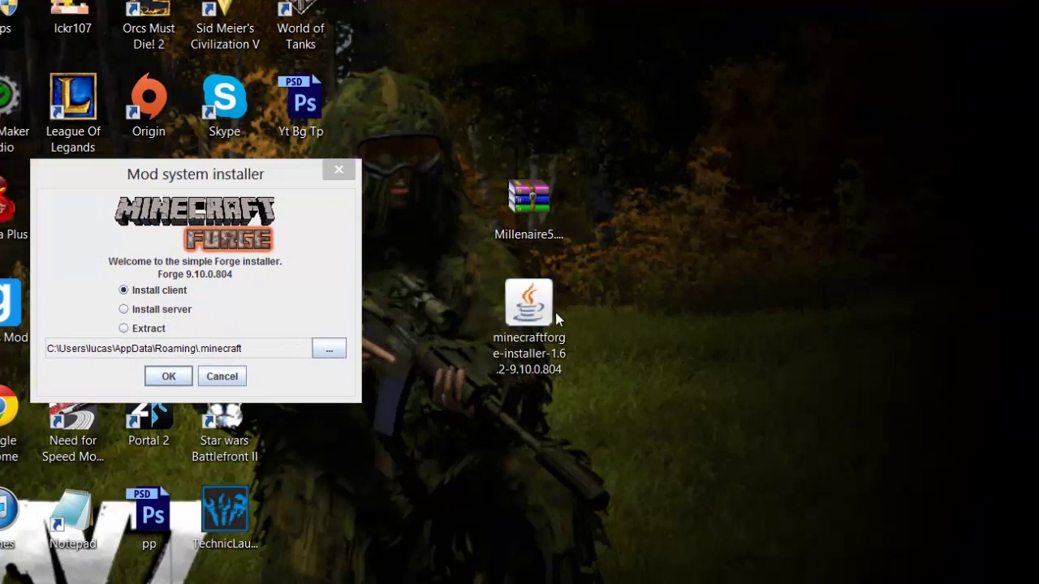
# Step: Try to open the Forge installer file with Java(TM) Platform SE binary
pyautogui.rightClick(553, 311)
pyautogui.moveTo(616, 386)
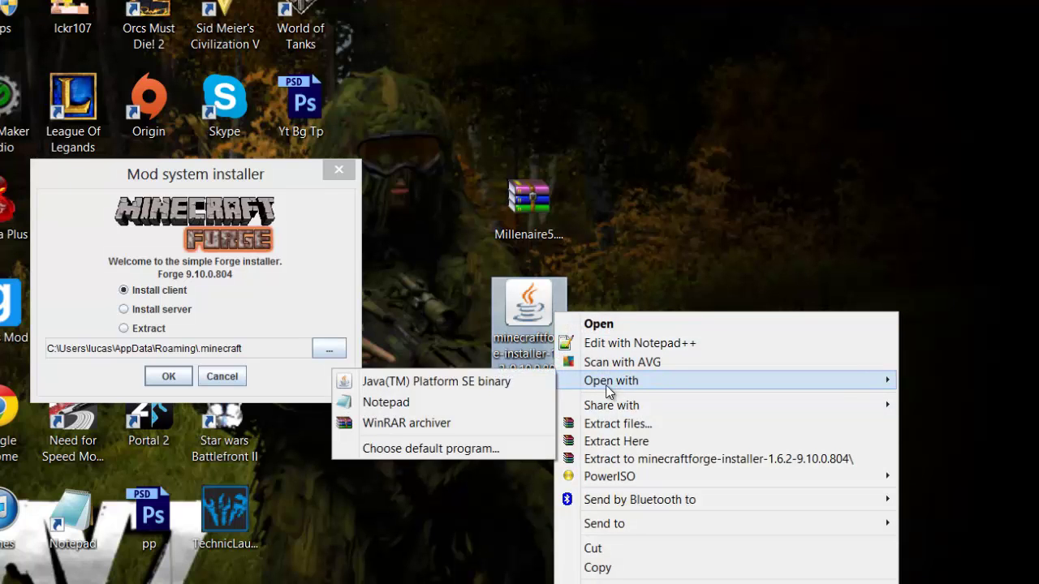
pyautogui.click(400, 383)
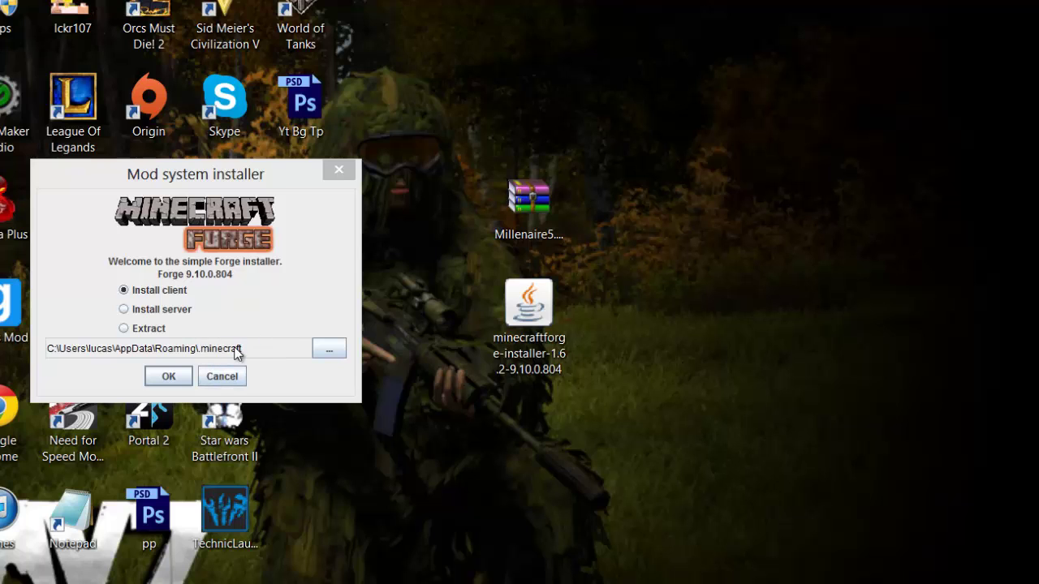
# Step: Install the Forge 9.10.0.804 client into the .minecraft folder and dismiss the completion message
pyautogui.click(168, 375)
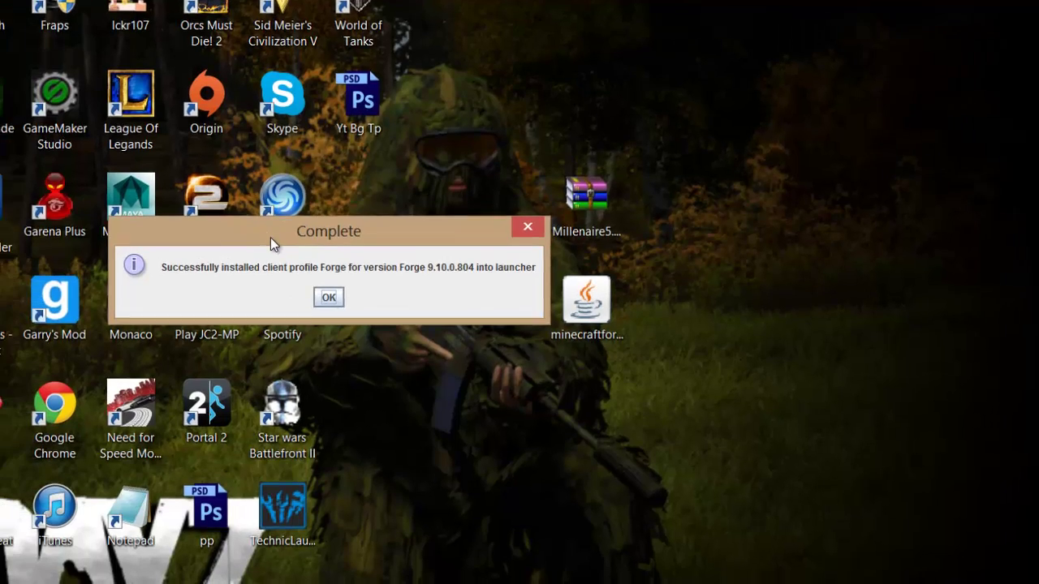
pyautogui.moveTo(215, 243); pyautogui.dragTo(34, 193)
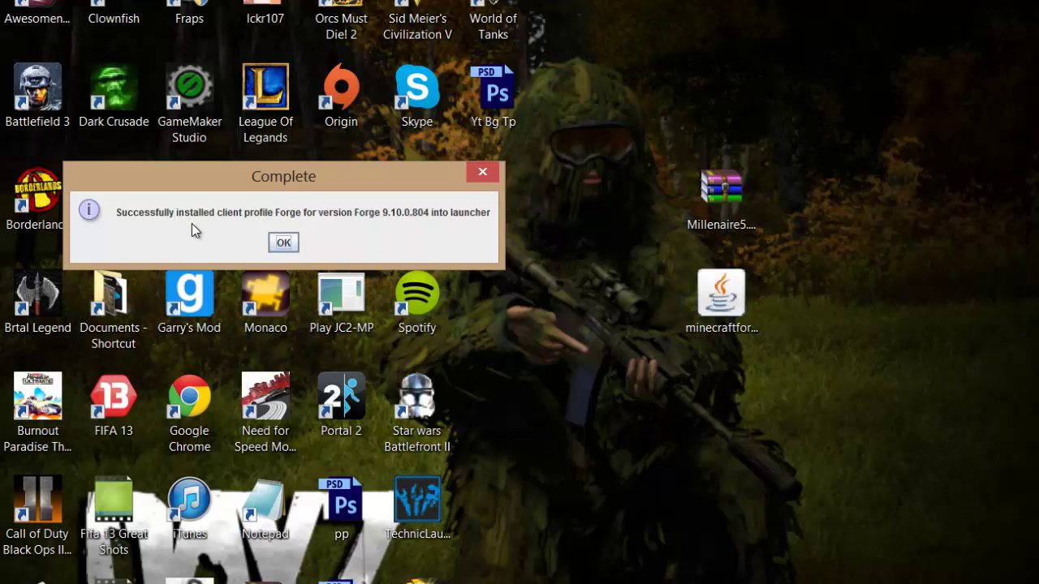
pyautogui.click(283, 242)
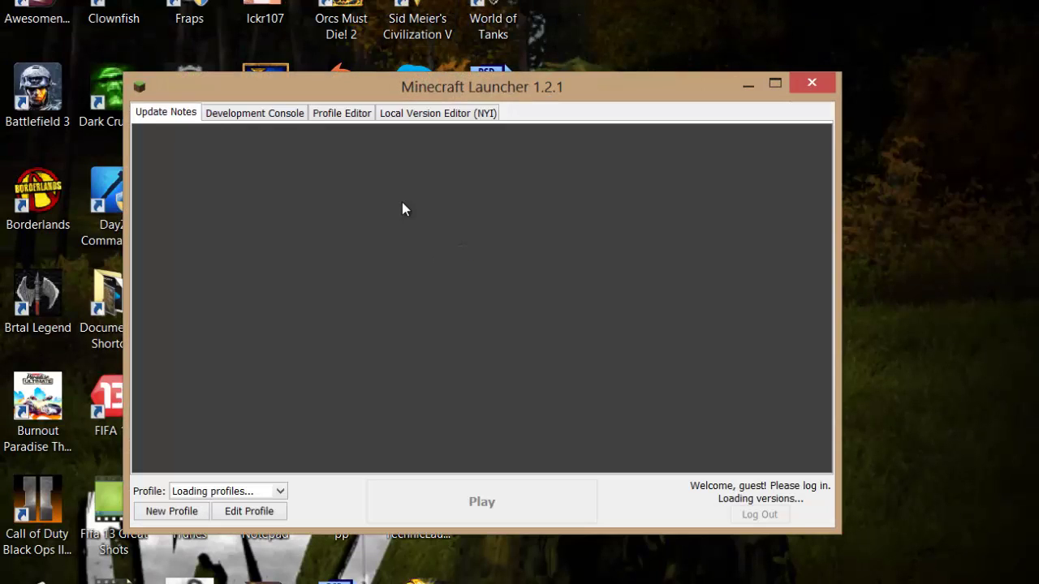
# Step: In the Minecraft Launcher, switch to the Forge profile and start the game with the existing user account
pyautogui.click(278, 490)
pyautogui.click(279, 491)
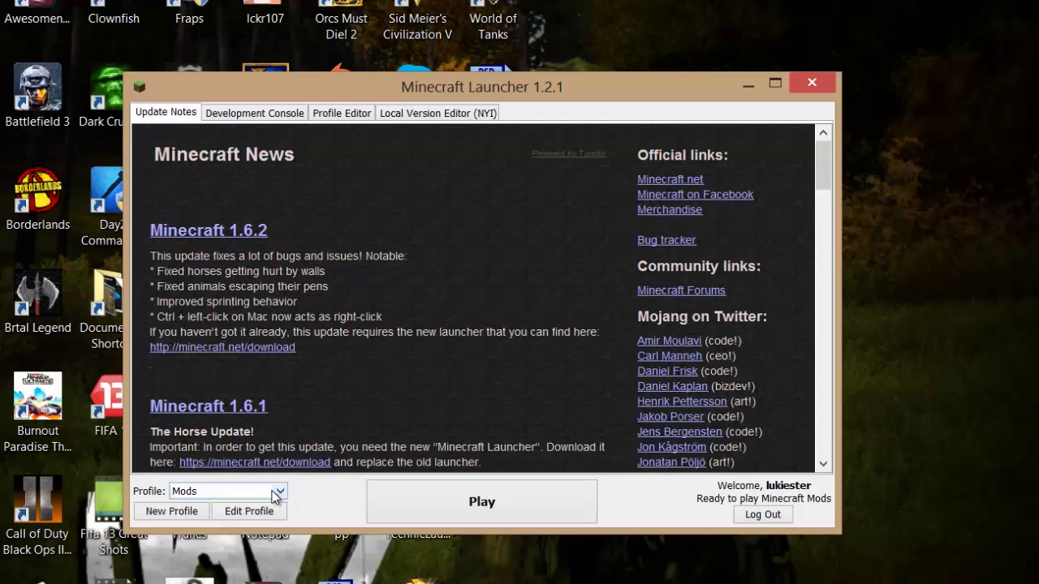
pyautogui.click(279, 490)
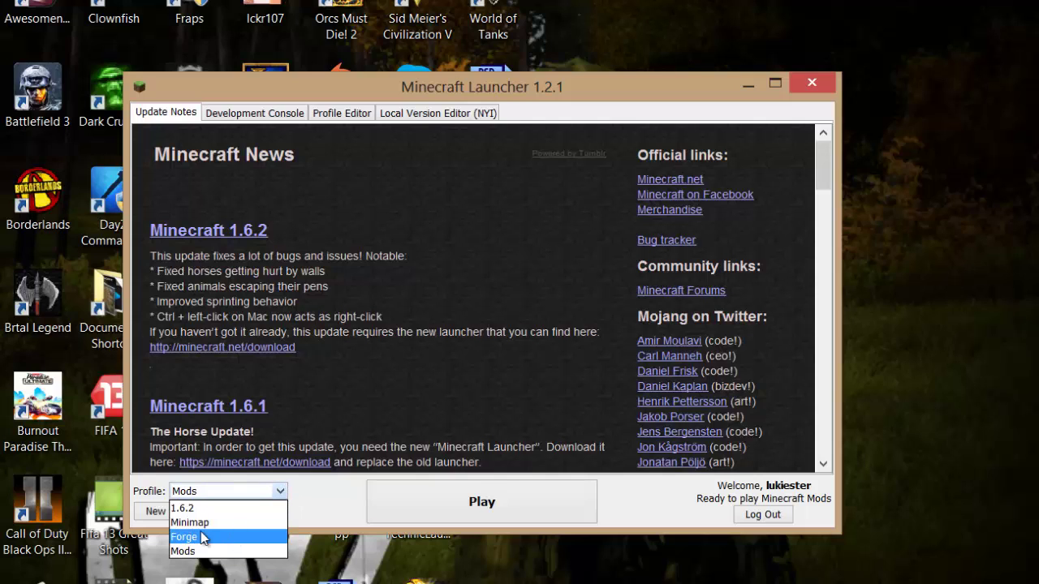
pyautogui.click(199, 537)
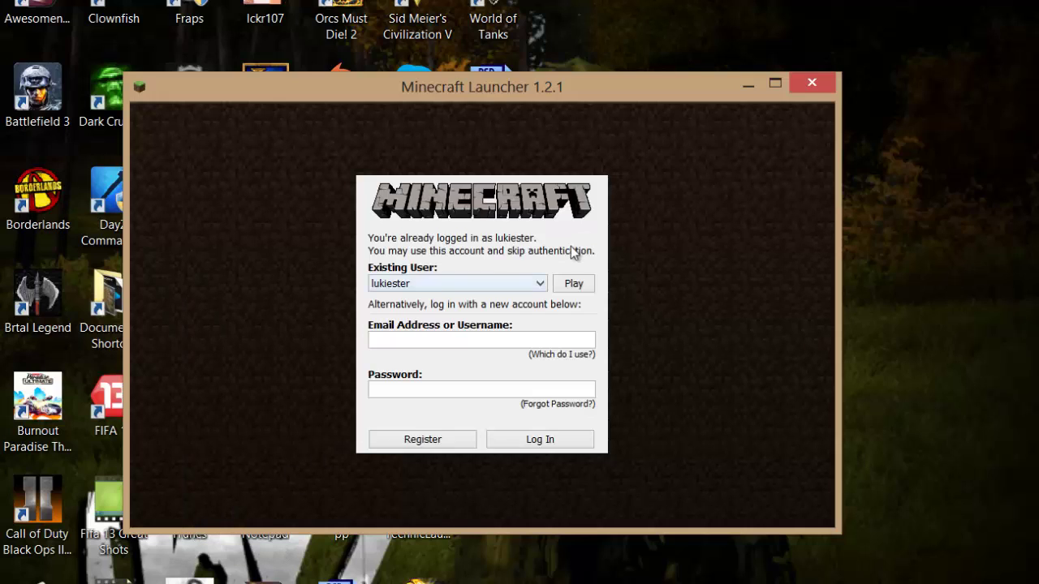
pyautogui.click(572, 284)
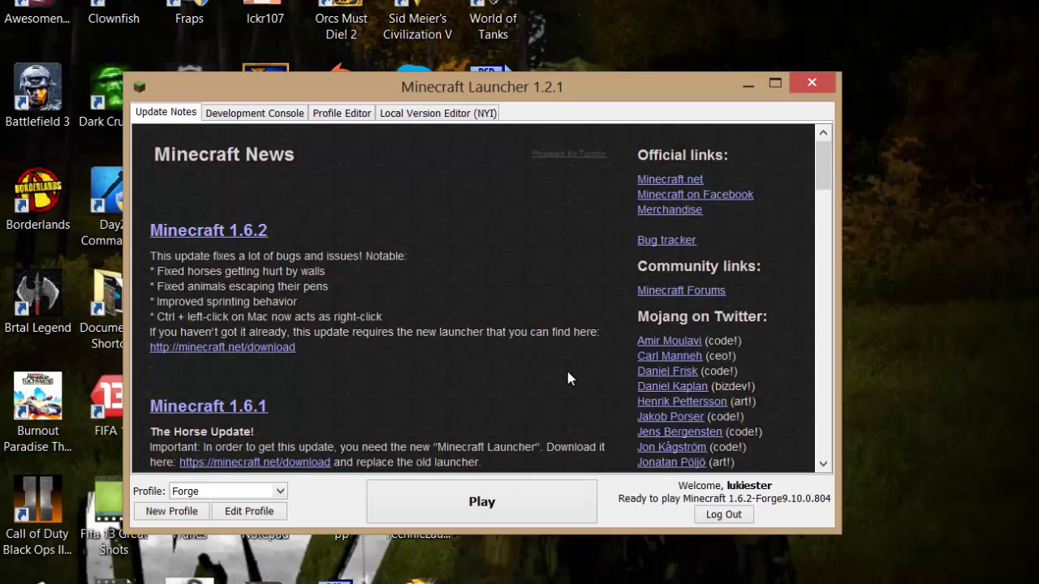
pyautogui.click(433, 516)
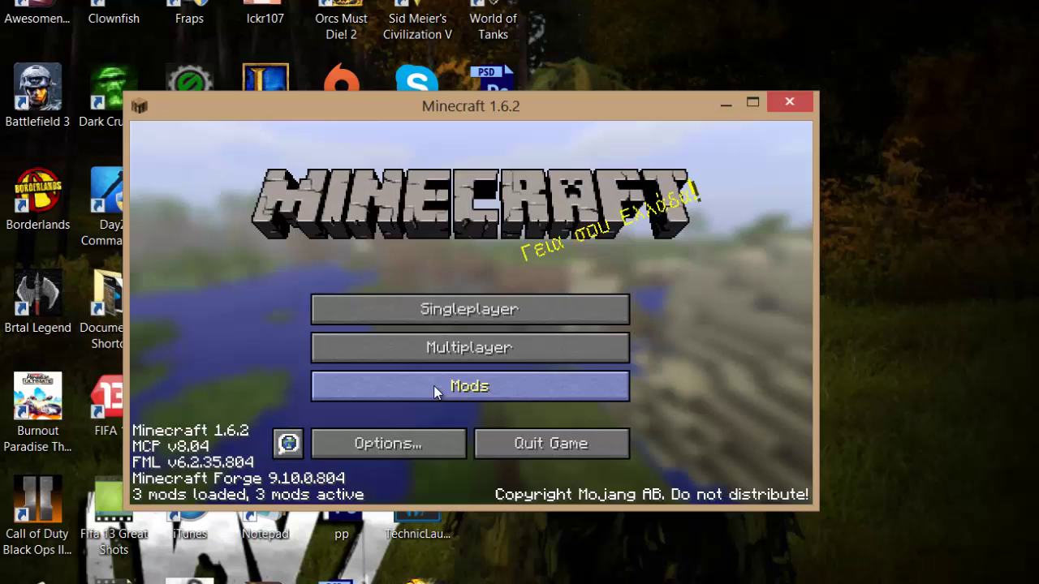
# Step: Check the list of loaded mods and return to the game's main menu
pyautogui.click(498, 387)
pyautogui.click(427, 464)
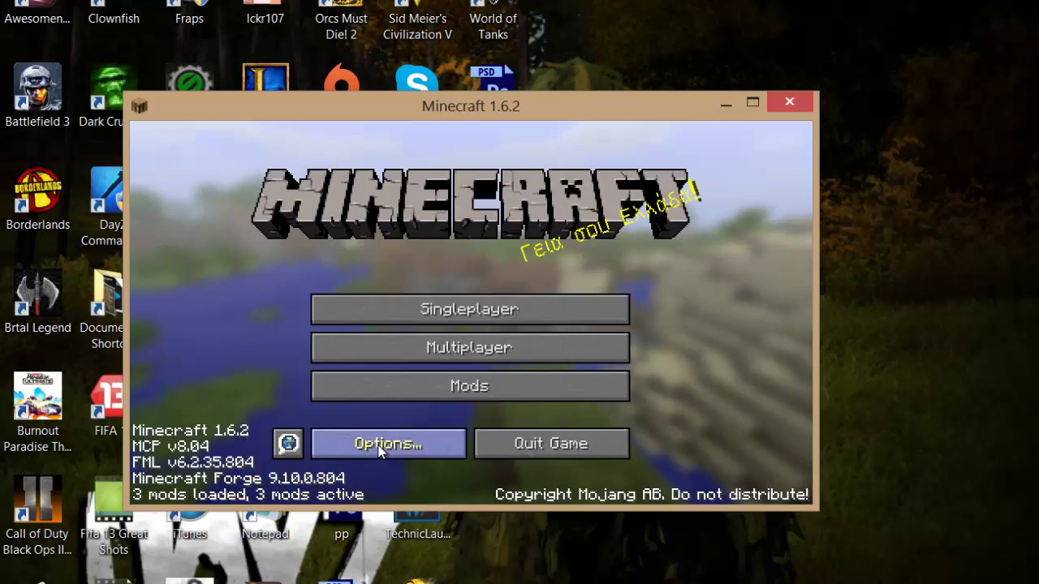
# Step: Open the resource pack folder from the game options and move its window clear of the game
pyautogui.click(413, 446)
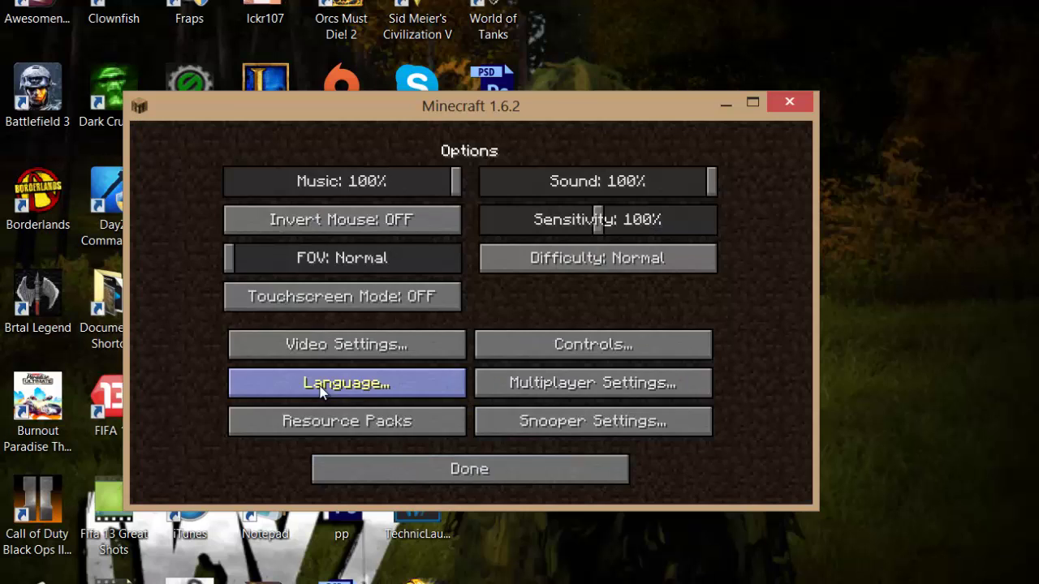
pyautogui.click(349, 425)
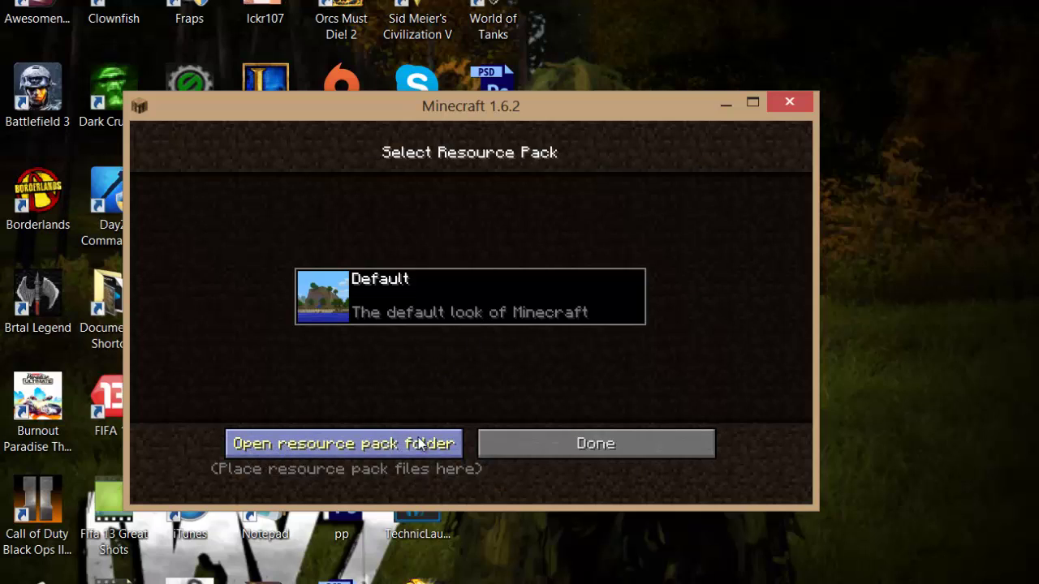
pyautogui.click(354, 448)
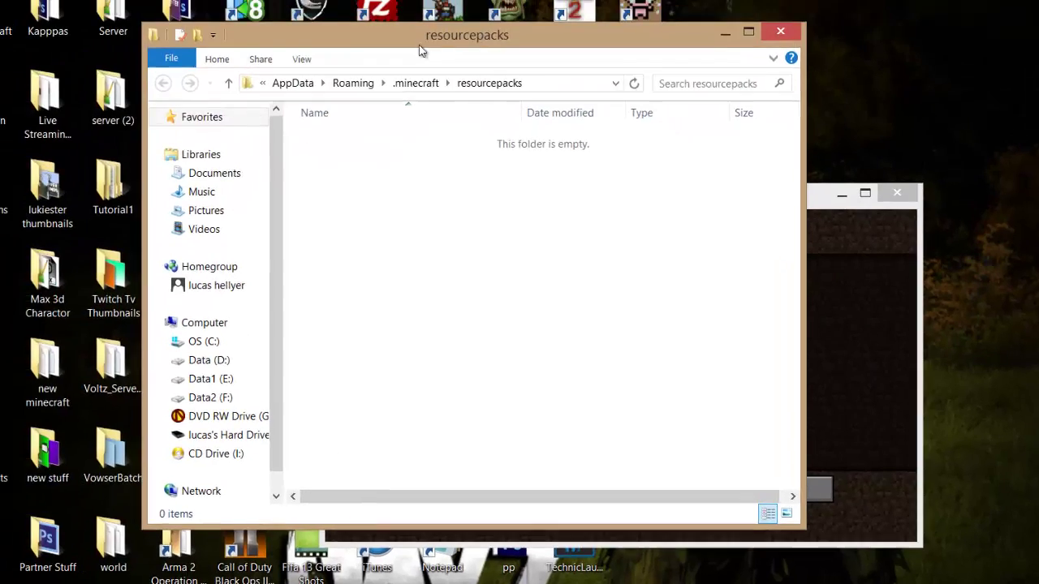
pyautogui.moveTo(421, 50); pyautogui.dragTo(8, 81)
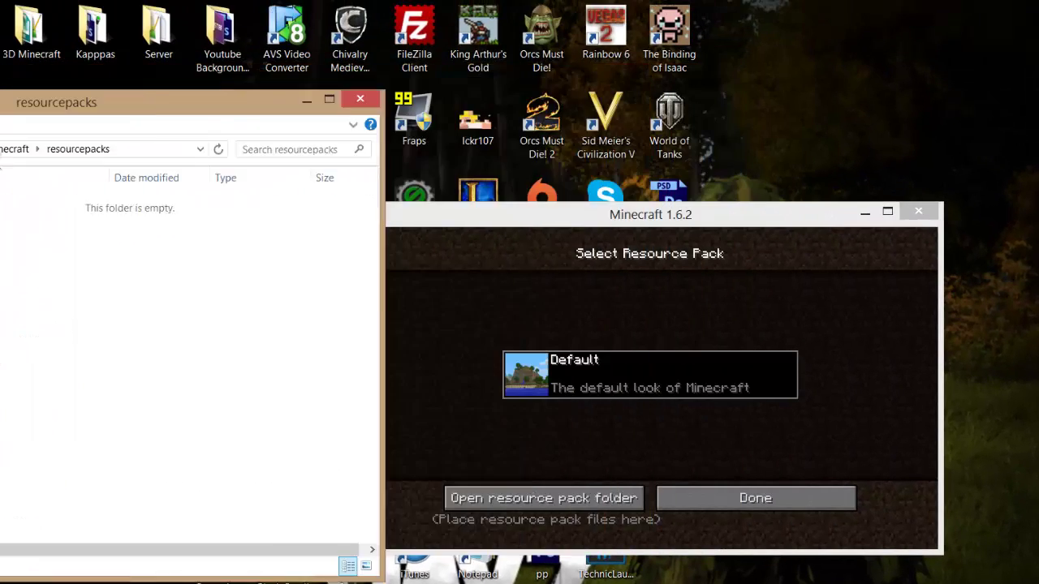
# Step: Leave the resource pack and options screens and quit Minecraft
pyautogui.click(754, 237)
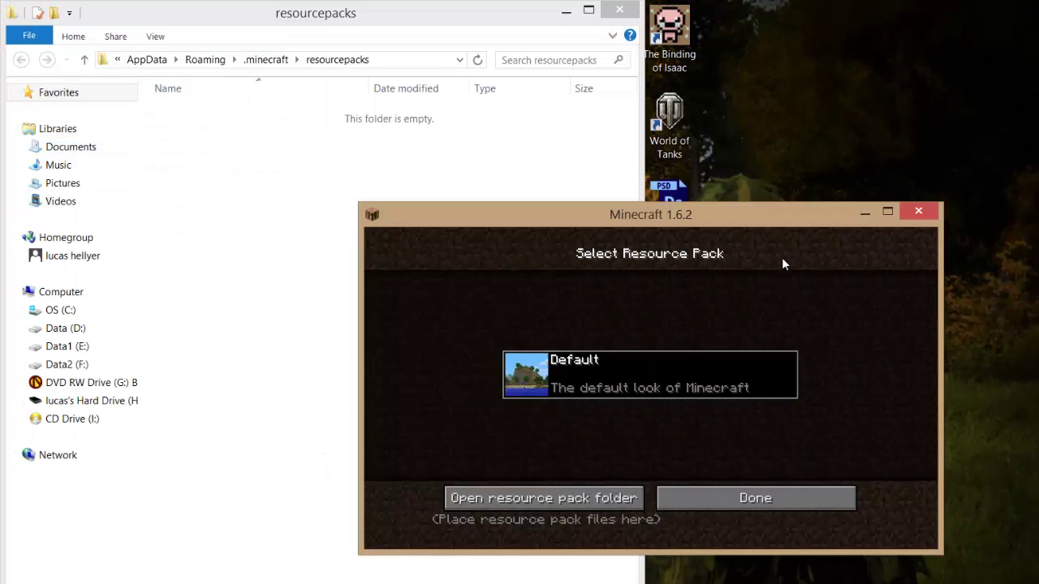
pyautogui.click(742, 495)
pyautogui.click(695, 516)
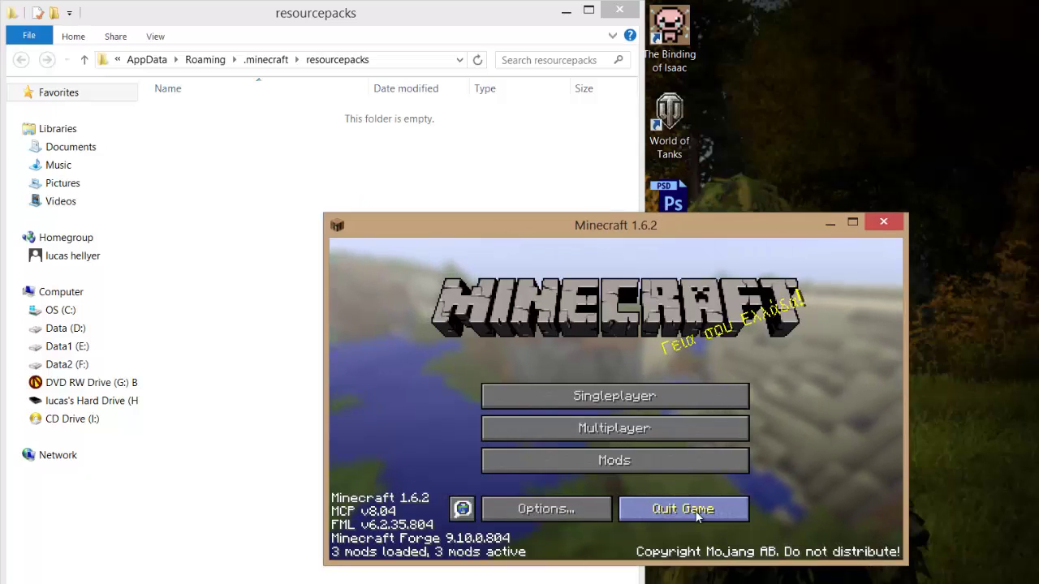
pyautogui.click(696, 516)
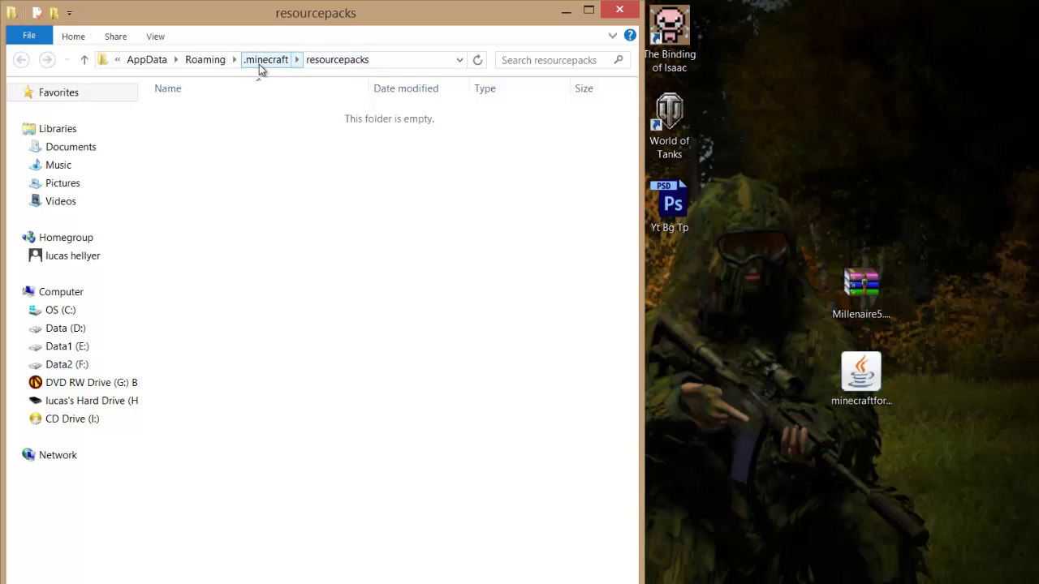
# Step: Go from resourcepacks to its parent .minecraft folder and select the mods folder
pyautogui.click(276, 62)
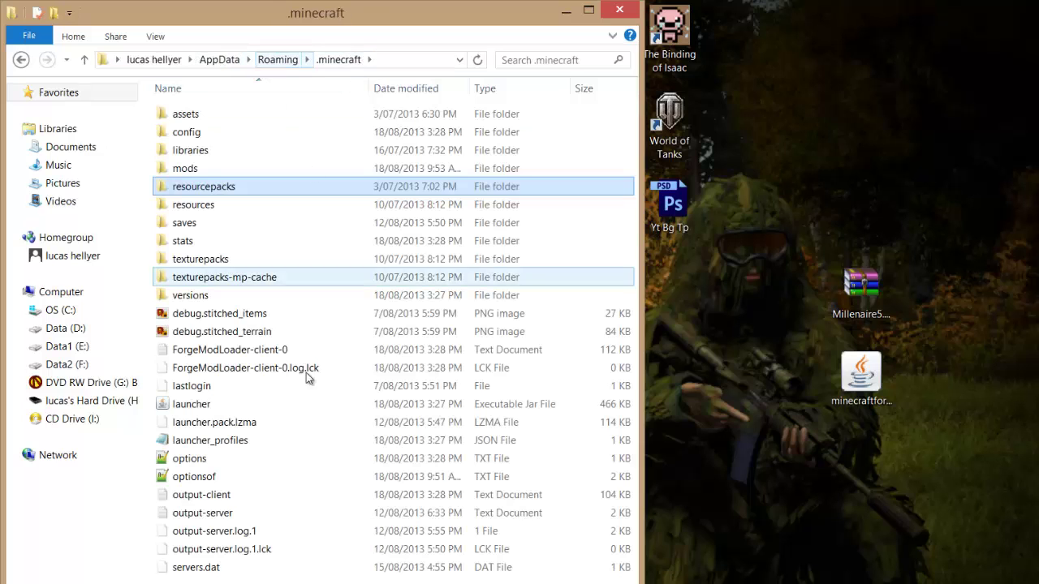
pyautogui.hotkey('ctrl', 'a')
pyautogui.click(244, 224)
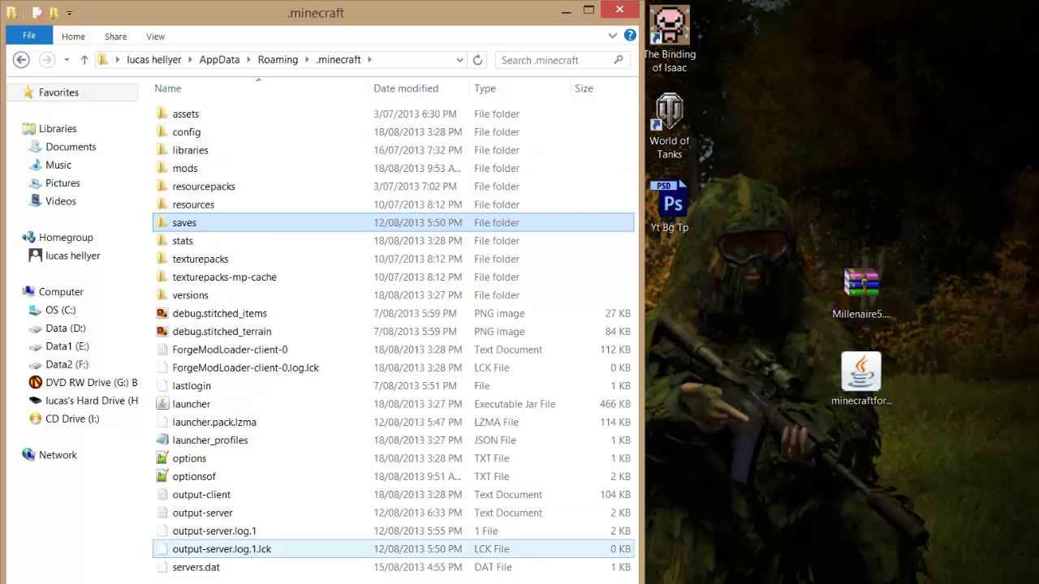
pyautogui.hotkey('ctrl', 'a')
pyautogui.moveTo(447, 296); pyautogui.dragTo(196, 171)
pyautogui.click(202, 170)
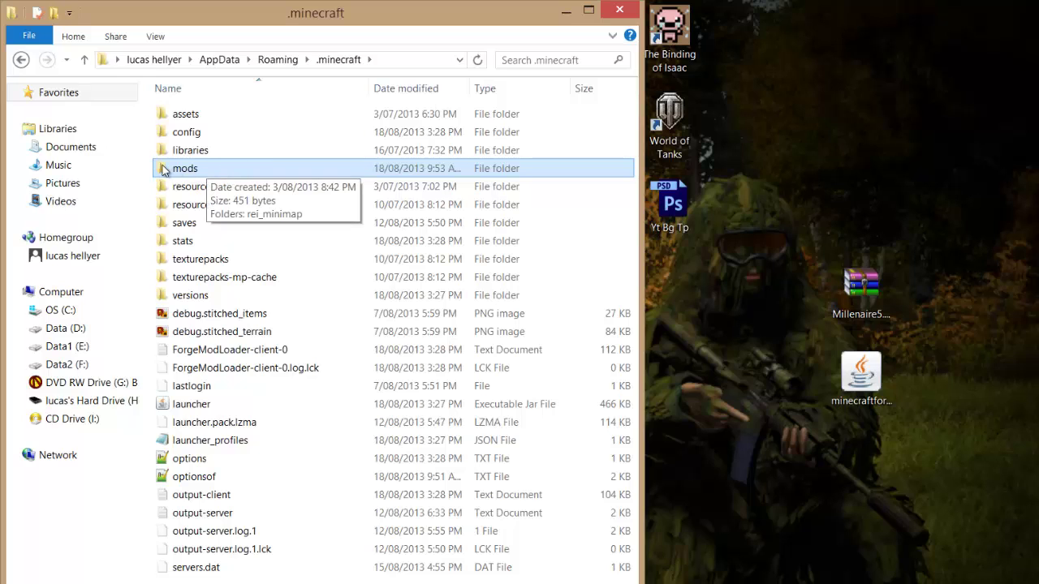
# Step: Open the mods folder inside .minecraft
pyautogui.doubleClick(180, 169)
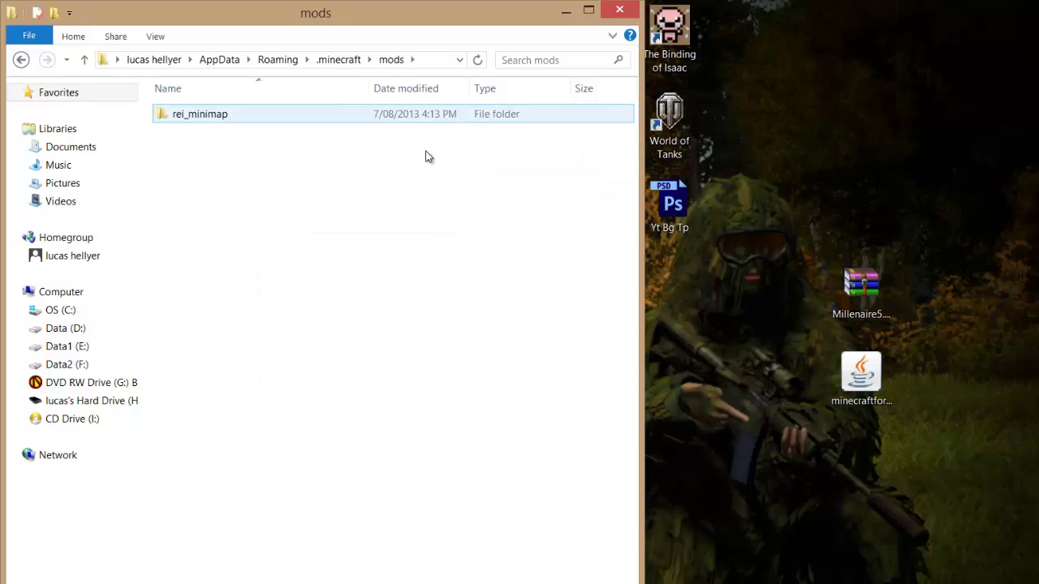
pyautogui.moveTo(576, 181); pyautogui.dragTo(140, 99)
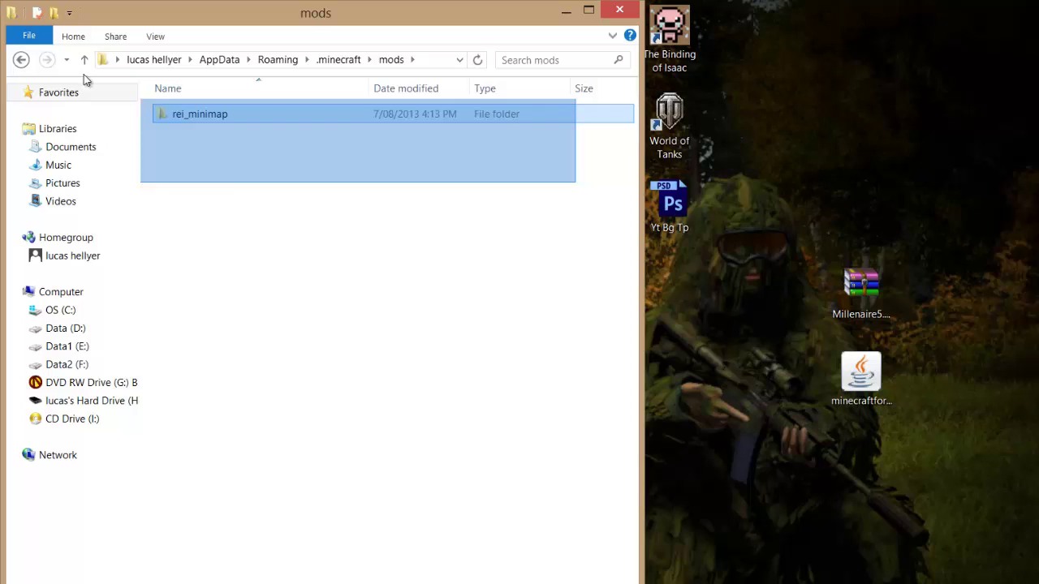
pyautogui.moveTo(85, 79); pyautogui.dragTo(299, 255)
pyautogui.moveTo(248, 154); pyautogui.dragTo(277, 151)
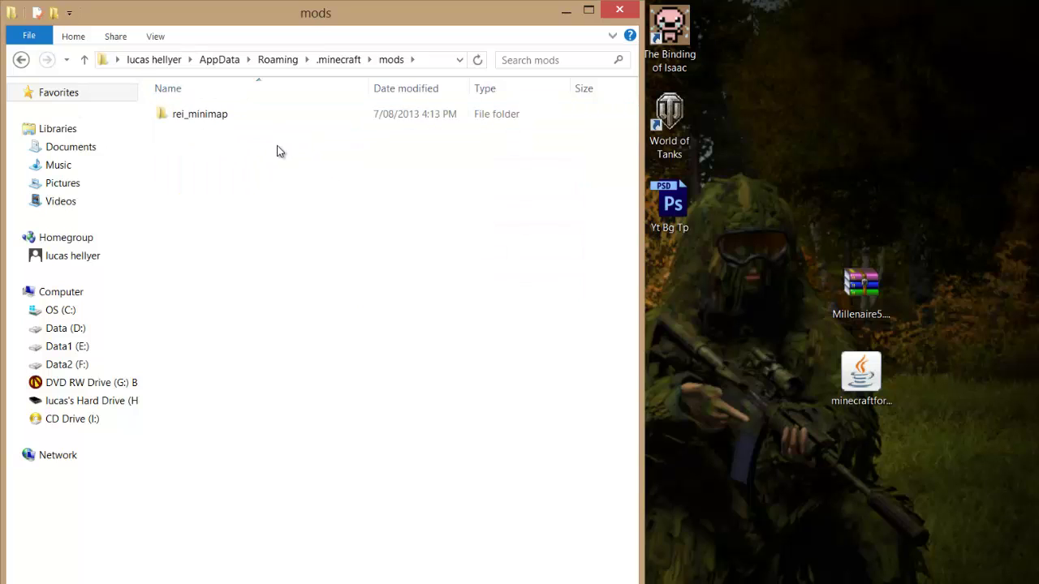
pyautogui.moveTo(800, 236); pyautogui.dragTo(998, 347)
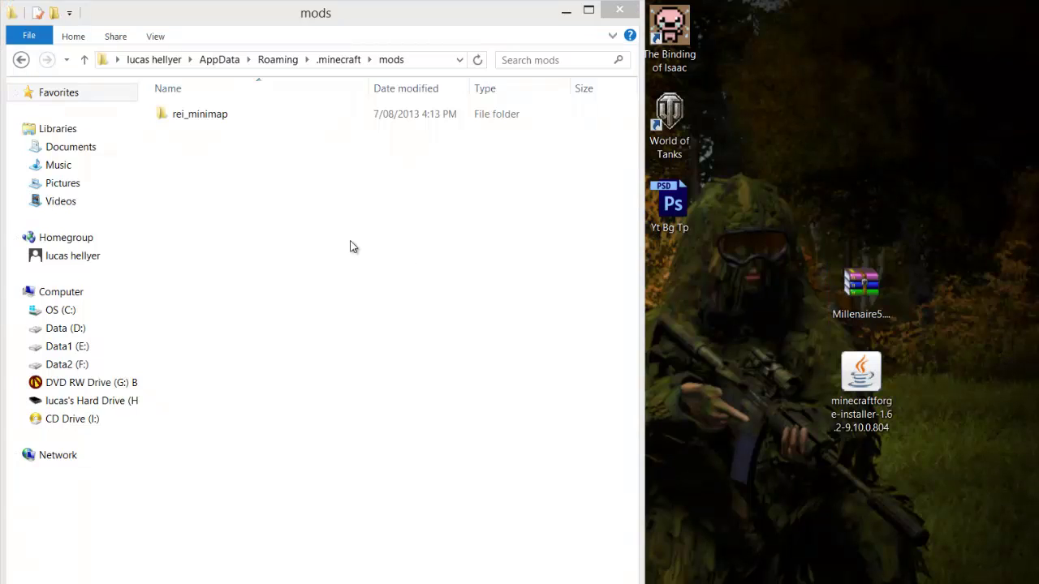
pyautogui.moveTo(301, 102); pyautogui.dragTo(270, 243)
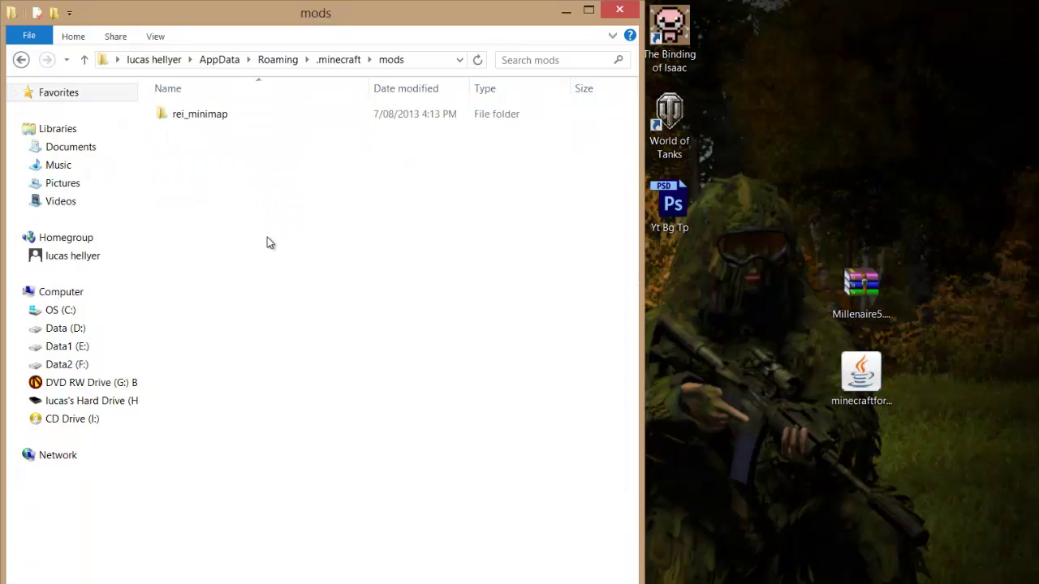
# Step: Open the Millenaire5.1.9 archive from the desktop in WinRAR and place its window beside the mods folder
pyautogui.moveTo(810, 243); pyautogui.dragTo(876, 284)
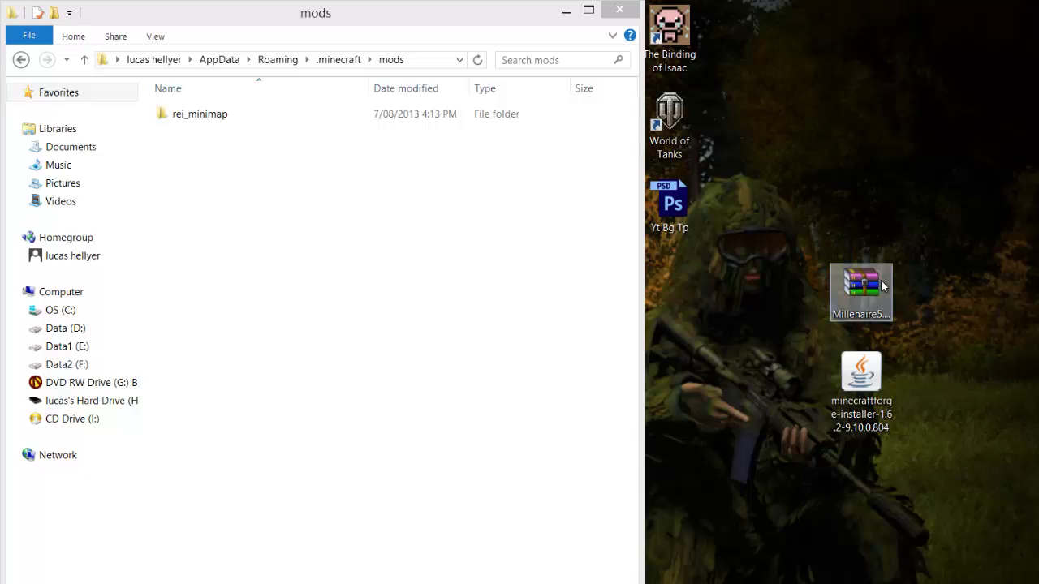
pyautogui.click(871, 284)
pyautogui.rightClick(867, 289)
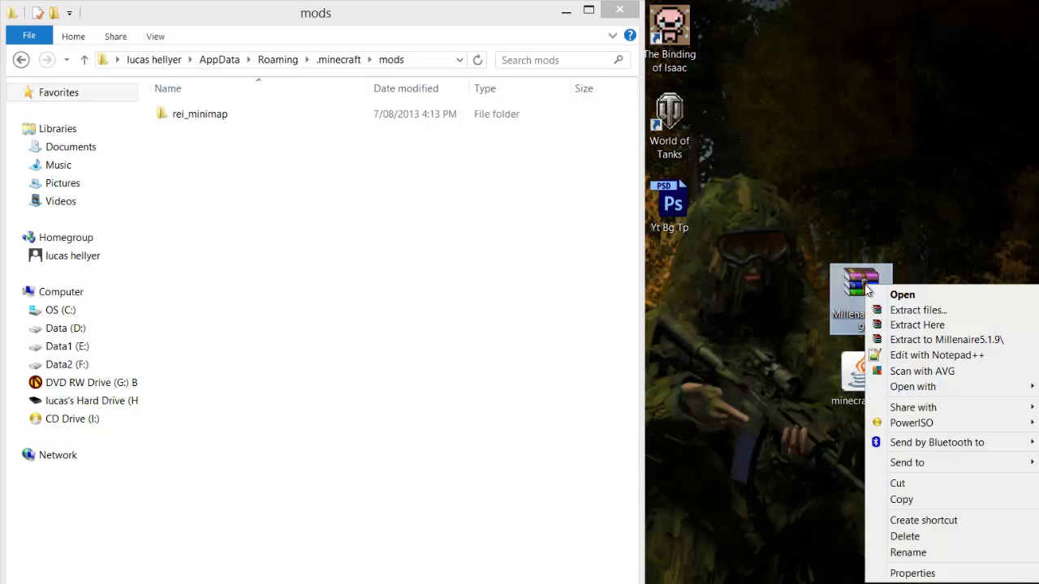
pyautogui.moveTo(910, 386)
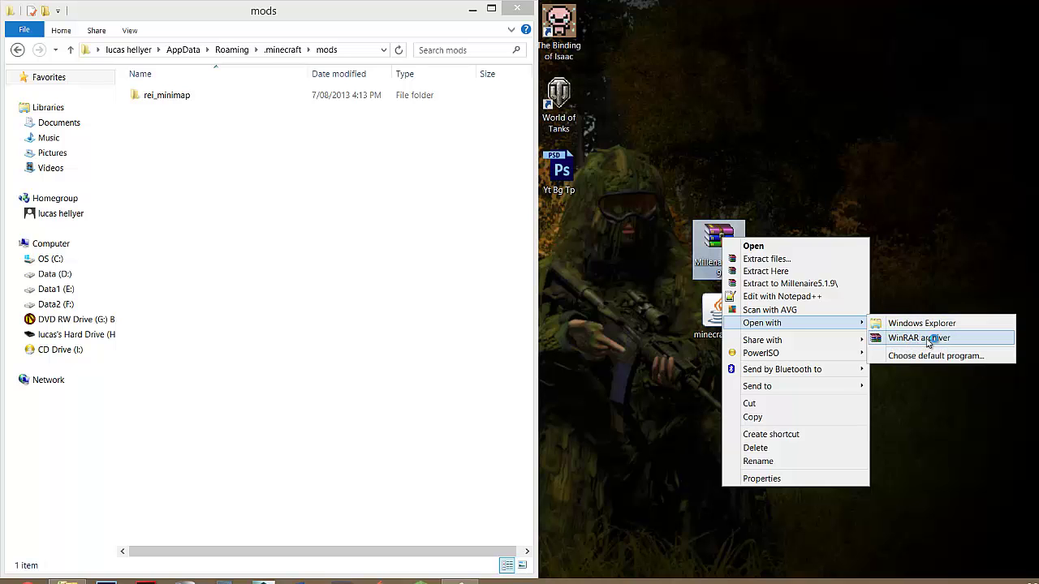
pyautogui.click(925, 339)
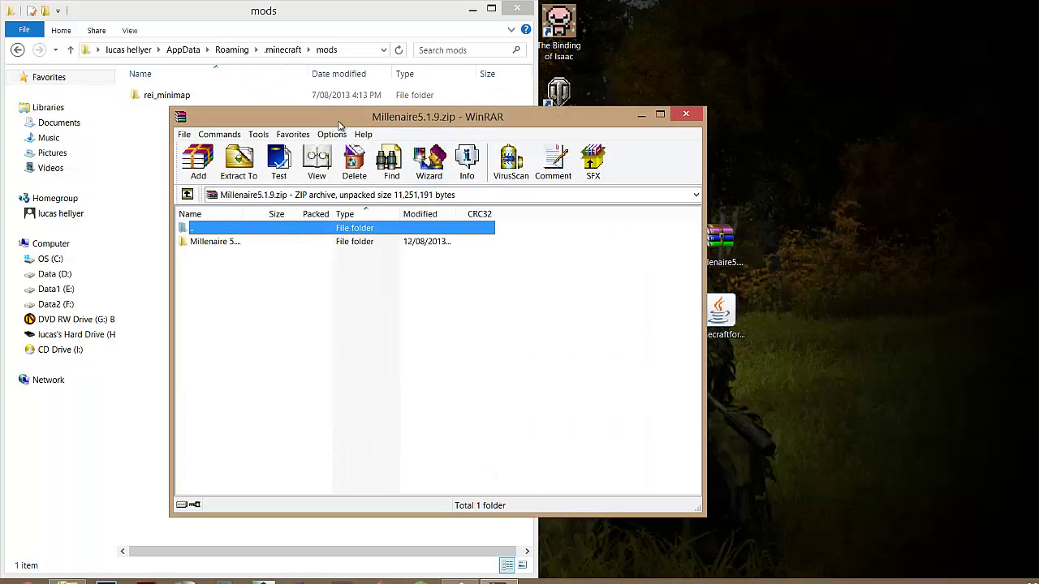
pyautogui.moveTo(339, 126); pyautogui.dragTo(1038, 229)
# Step: Browse inside the archive to the Millenaire 5.1.9 folder and open its "Put in mods folder" subfolder
pyautogui.click(584, 135)
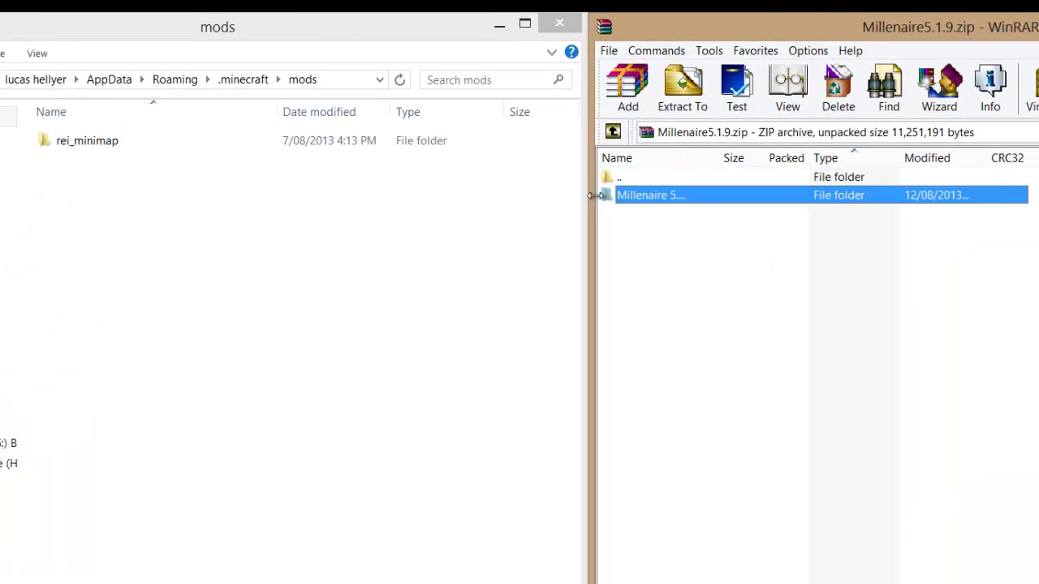
pyautogui.doubleClick(636, 200)
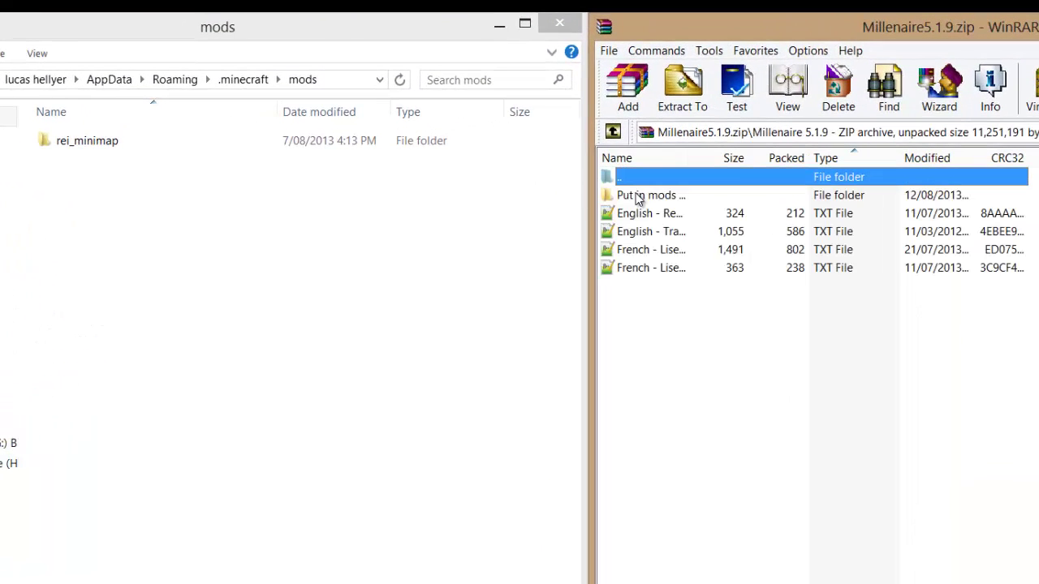
pyautogui.moveTo(700, 323)
pyautogui.mouseDown()
pyautogui.moveTo(575, 153)
pyautogui.moveTo(755, 319)
pyautogui.moveTo(712, 326)
pyautogui.mouseUp()
pyautogui.moveTo(682, 288); pyautogui.dragTo(665, 311)
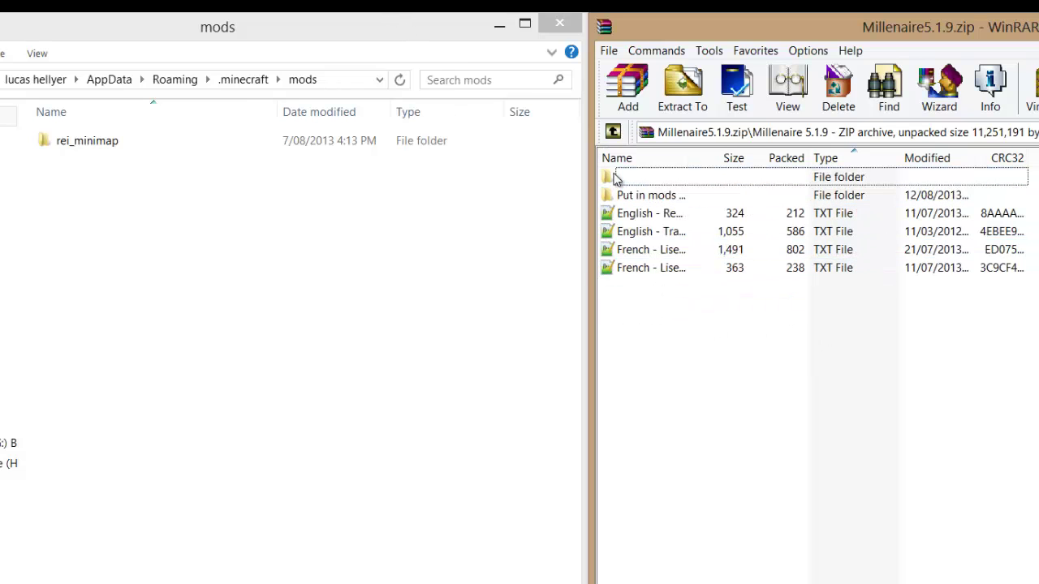
pyautogui.click(651, 198)
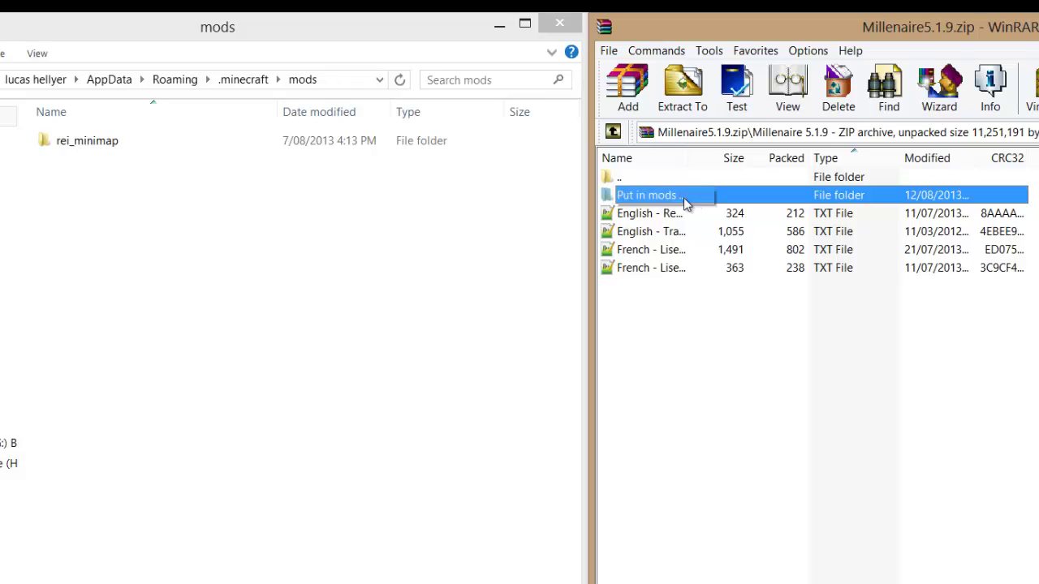
pyautogui.doubleClick(649, 201)
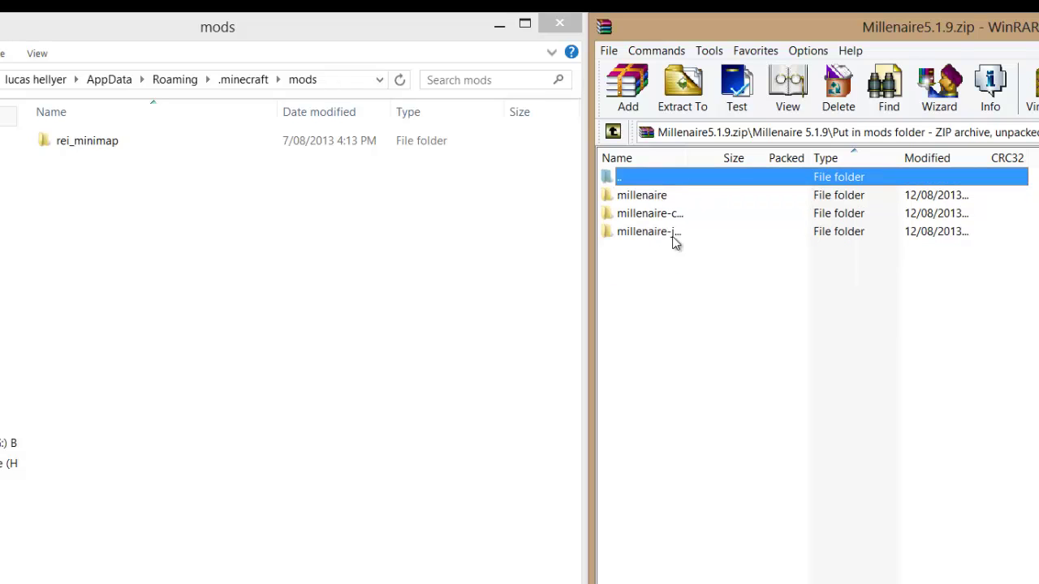
# Step: Extract all three Millenaire folders from the archive into the .minecraft mods folder
pyautogui.click(653, 215)
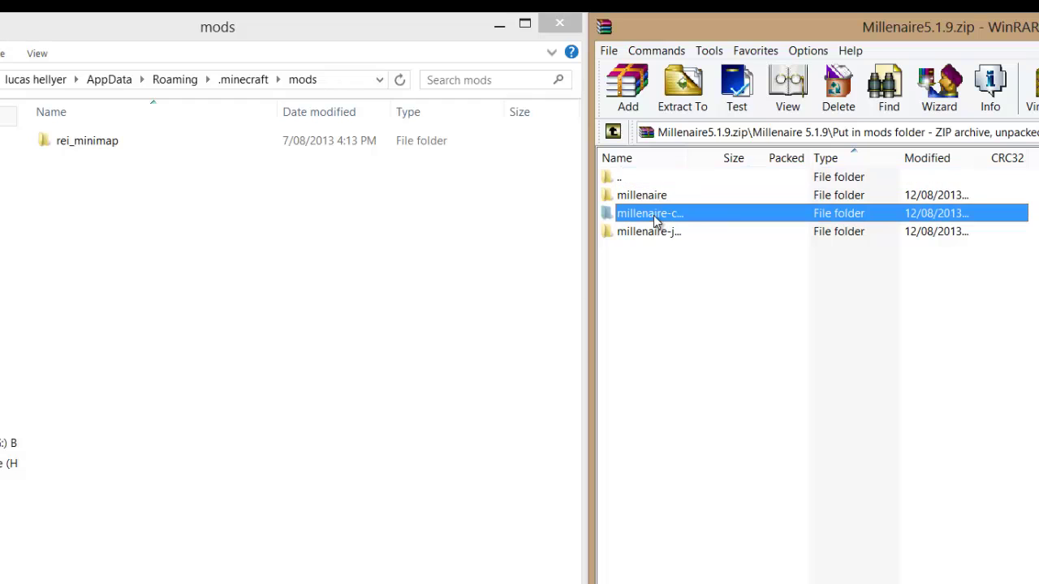
pyautogui.hotkey('ctrl', 'a')
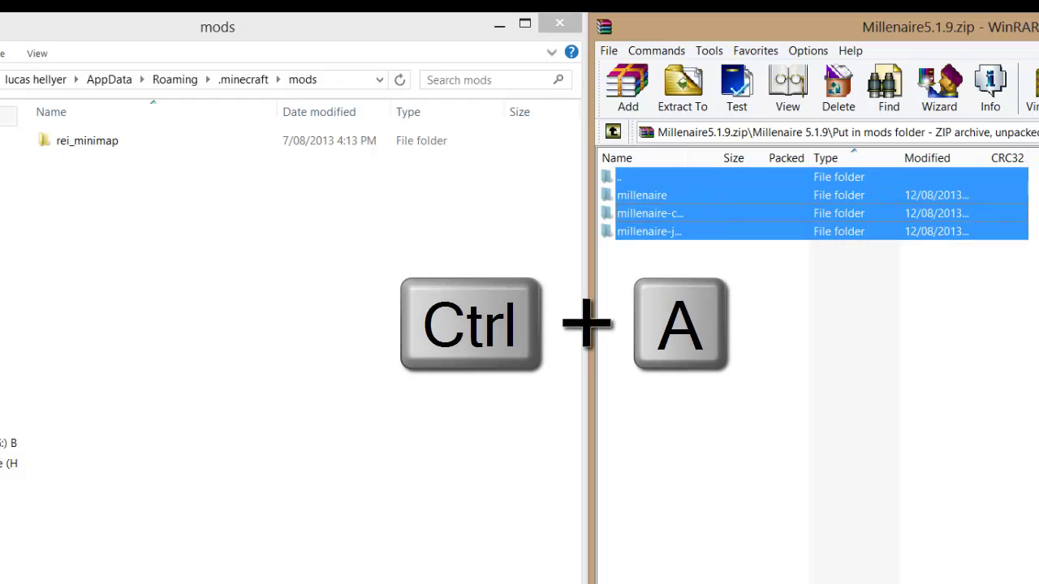
pyautogui.click(707, 271)
pyautogui.moveTo(726, 304); pyautogui.dragTo(760, 158)
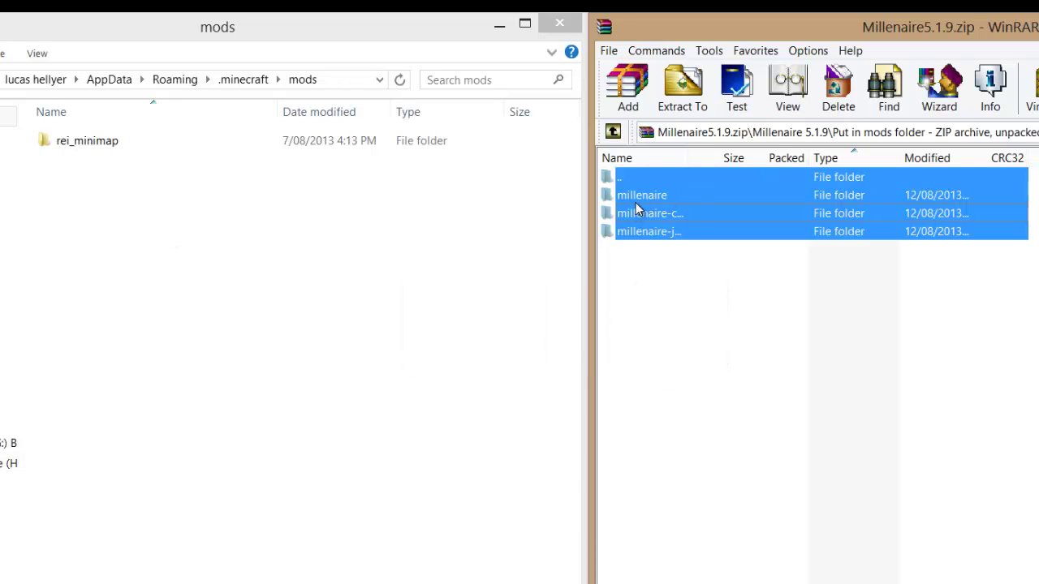
pyautogui.moveTo(650, 205); pyautogui.dragTo(193, 231)
pyautogui.moveTo(138, 231); pyautogui.dragTo(139, 229)
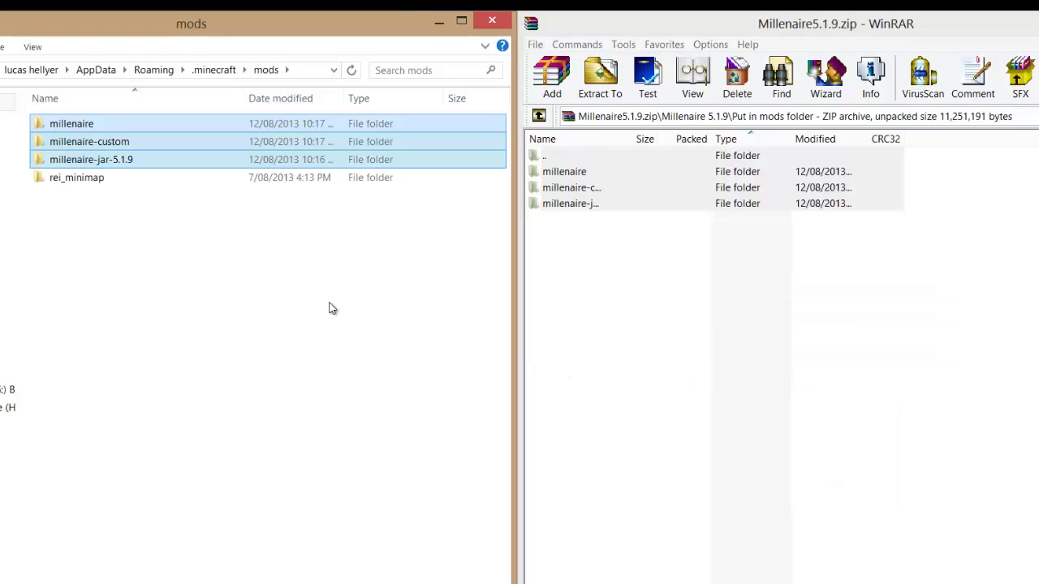
pyautogui.click(330, 305)
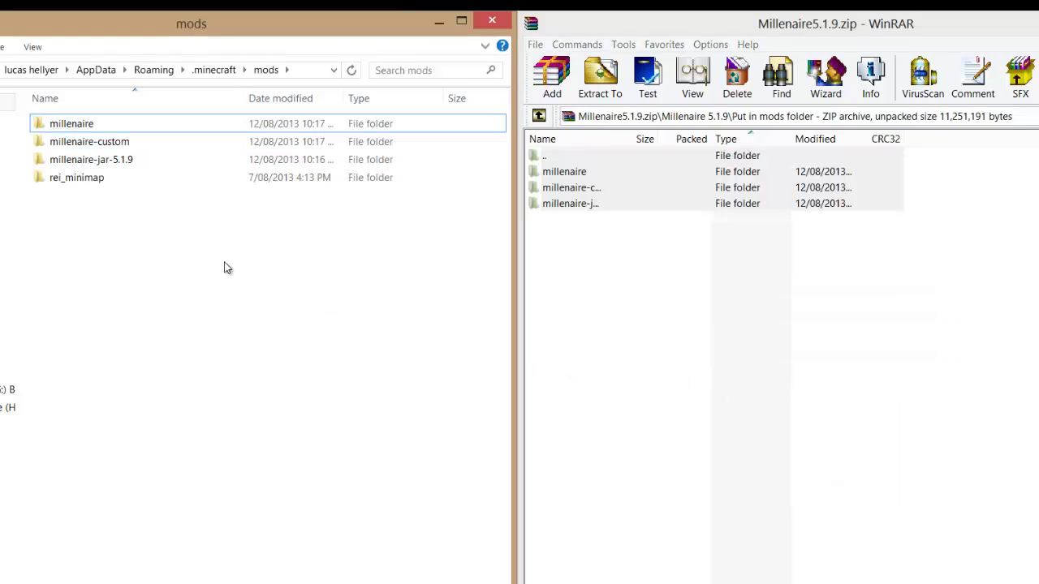
# Step: Check the millenaire, millenaire-custom and millenaire-jar-5.1.9 folders in the mods folder
pyautogui.click(79, 142)
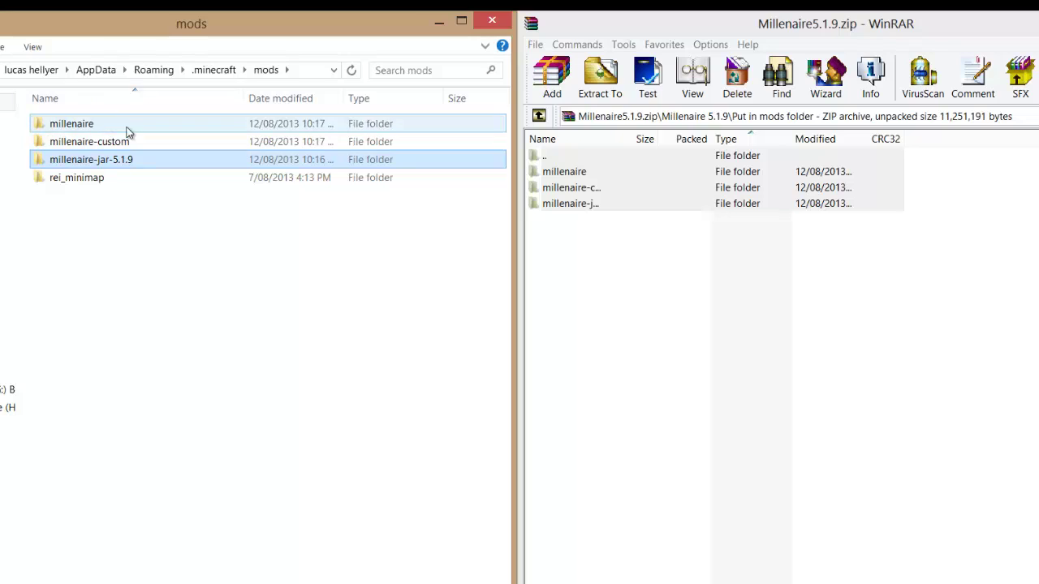
pyautogui.click(102, 128)
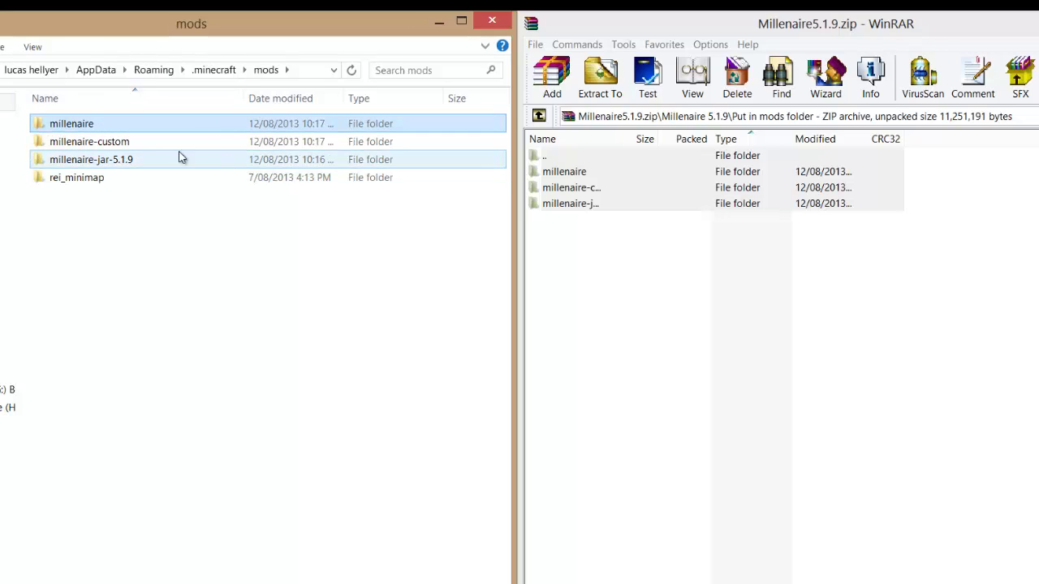
pyautogui.click(90, 158)
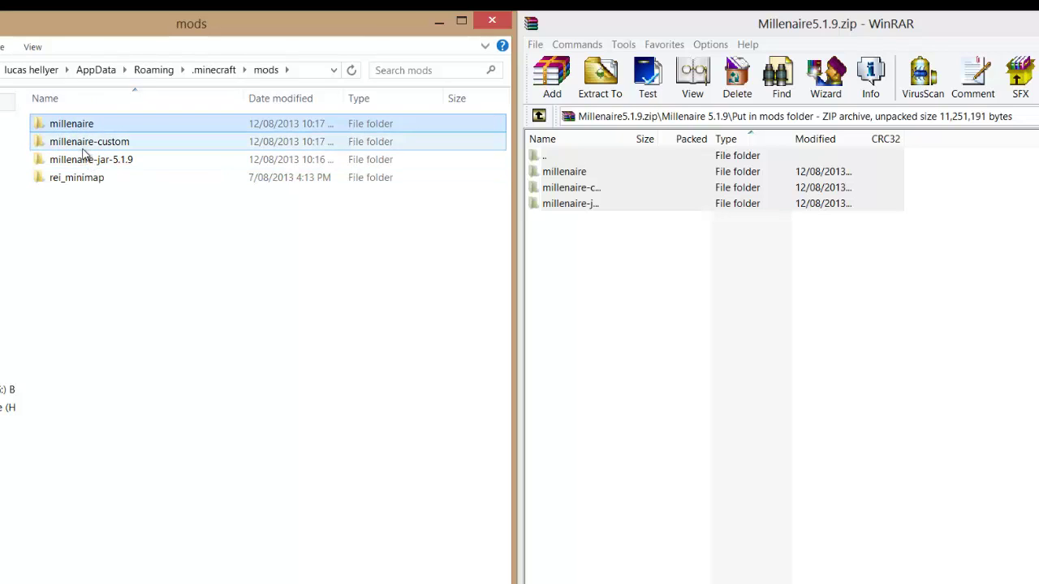
pyautogui.click(91, 159)
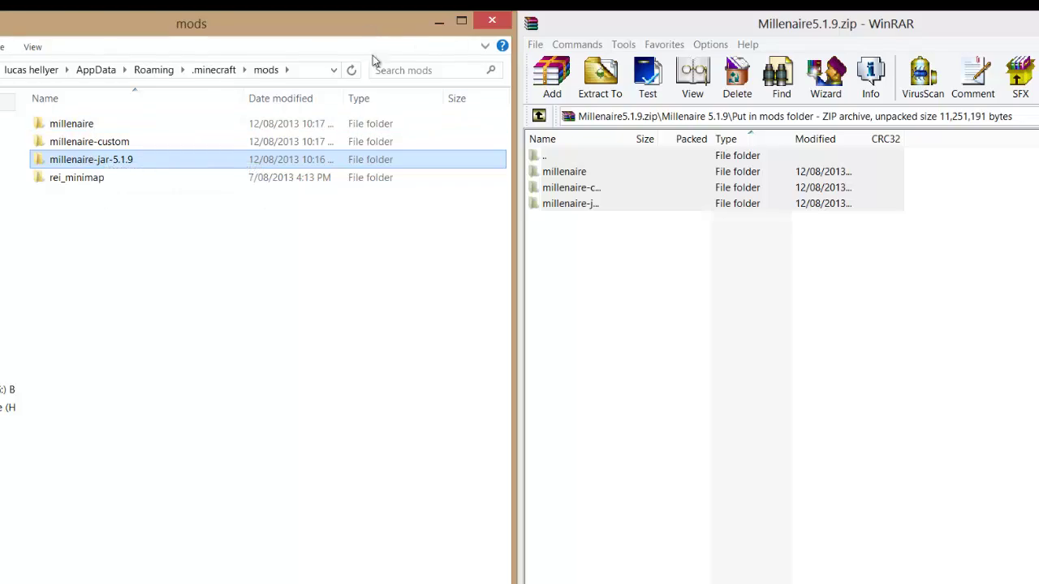
# Step: Close the mods folder and WinRAR windows and switch to the Minecraft Launcher
pyautogui.moveTo(372, 28); pyautogui.dragTo(396, 87)
pyautogui.click(518, 74)
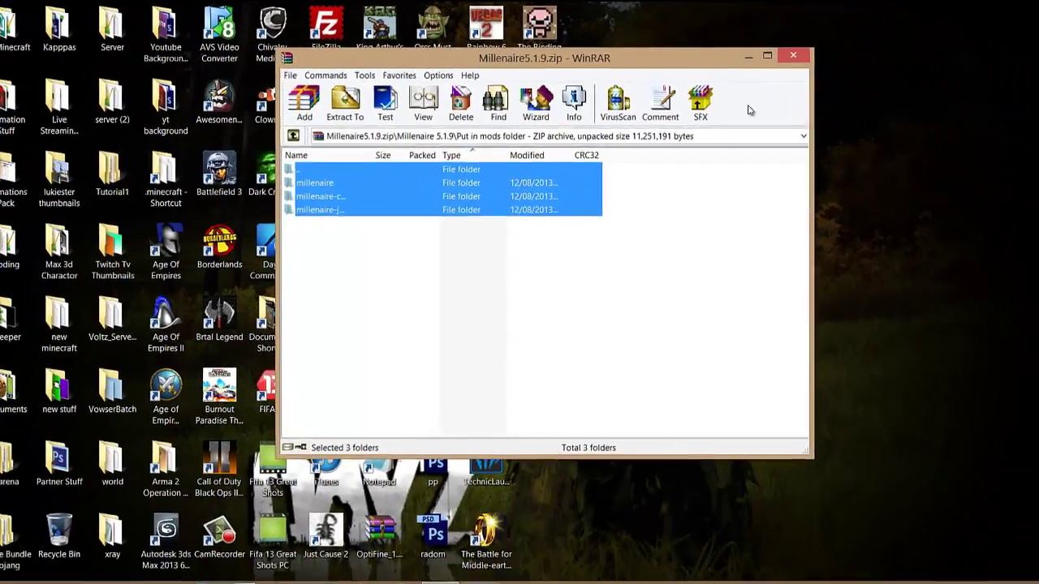
pyautogui.click(831, 67)
pyautogui.click(405, 572)
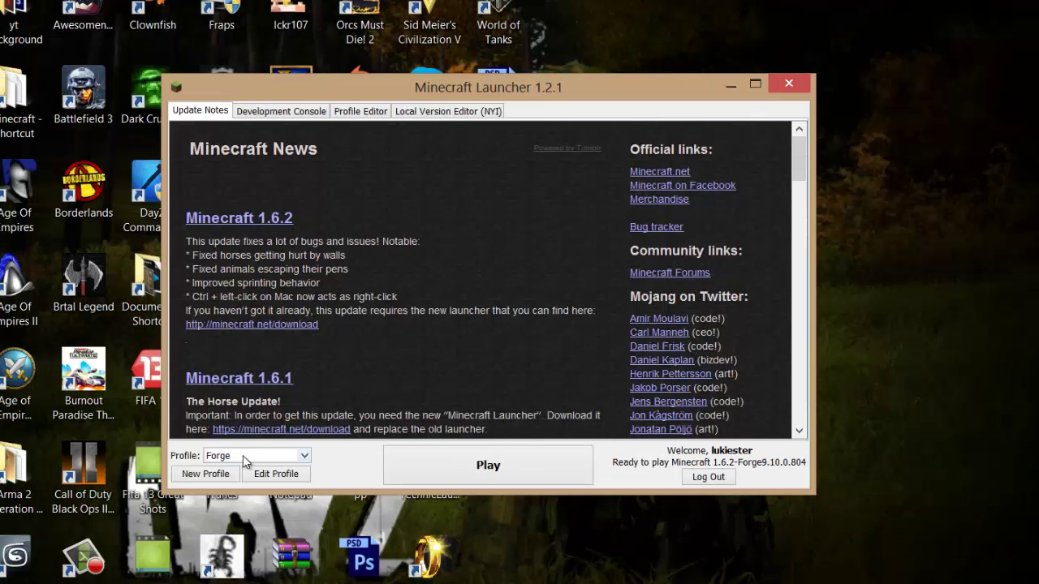
# Step: Switch the launcher profile to 1.6.2 and back to Forge
pyautogui.click(239, 457)
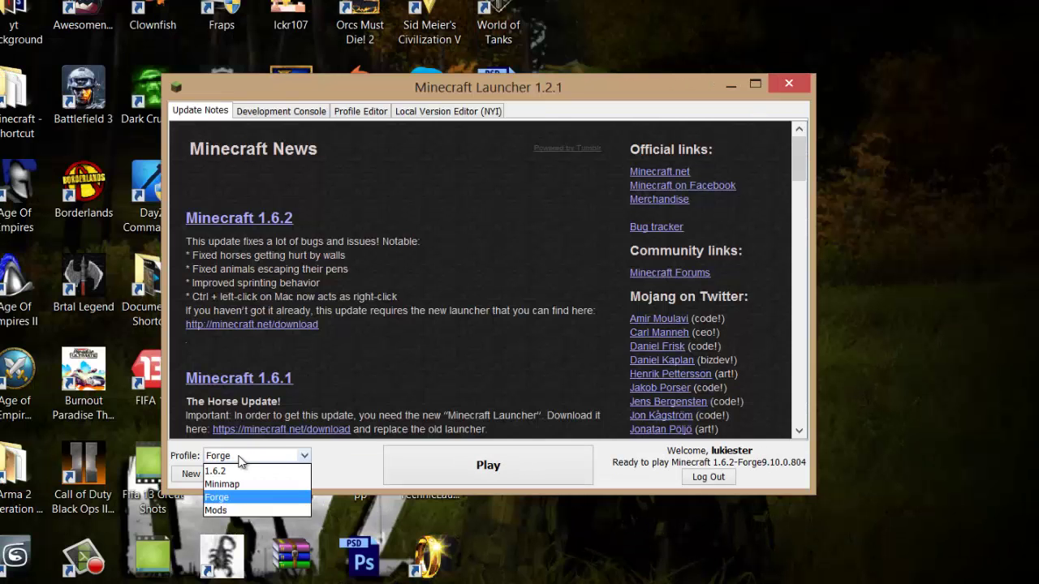
pyautogui.click(254, 471)
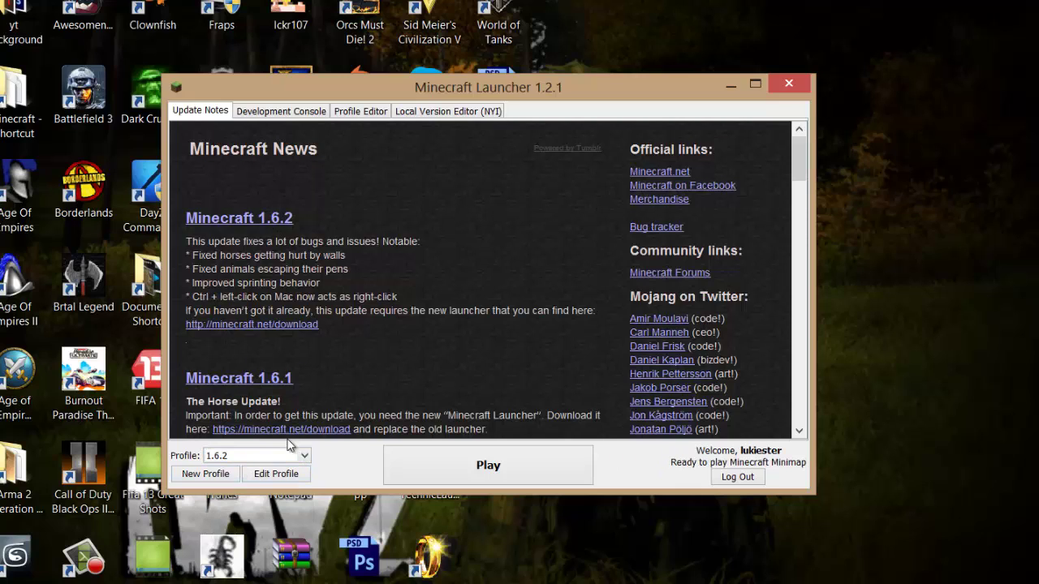
pyautogui.click(221, 460)
pyautogui.click(293, 496)
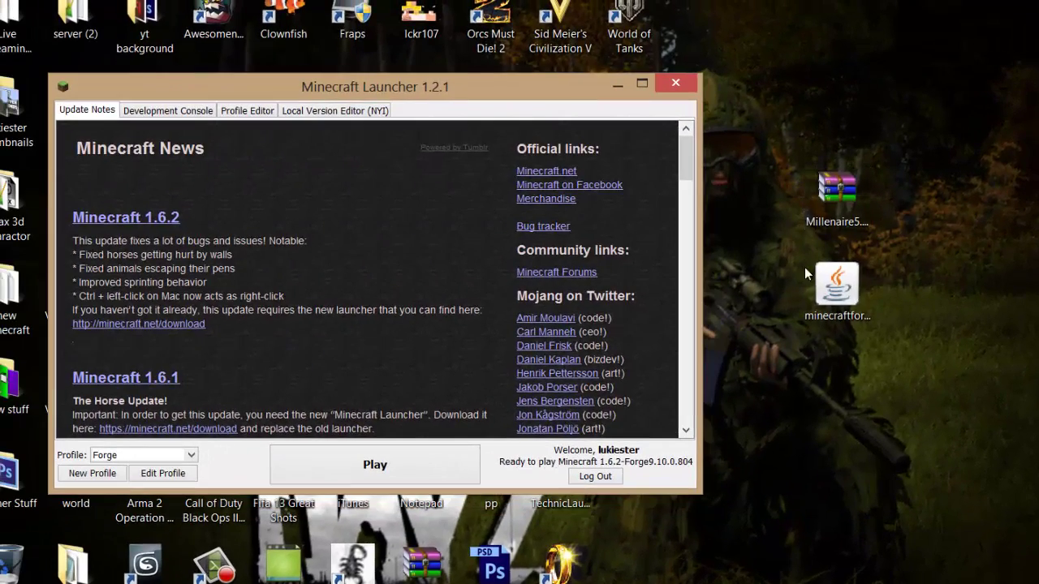
# Step: Rename the Forge launcher profile to Millenaire and save it
pyautogui.click(162, 473)
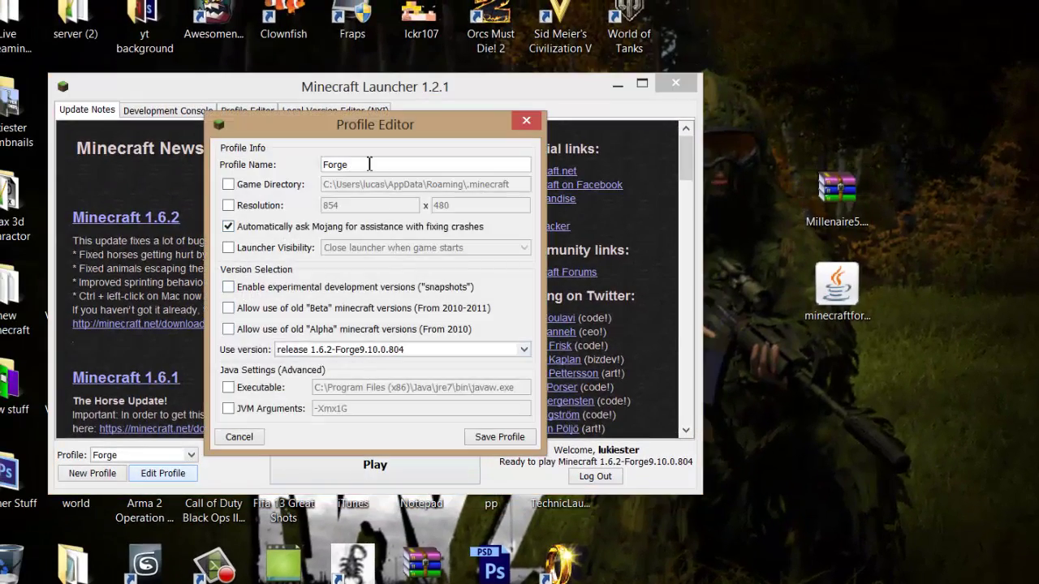
pyautogui.doubleClick(383, 165)
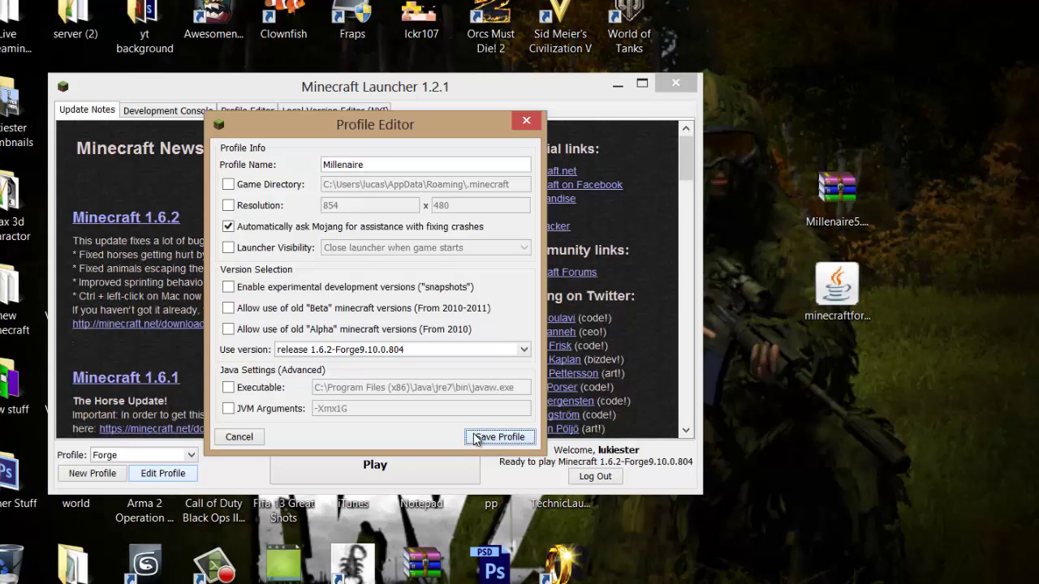
pyautogui.click(466, 438)
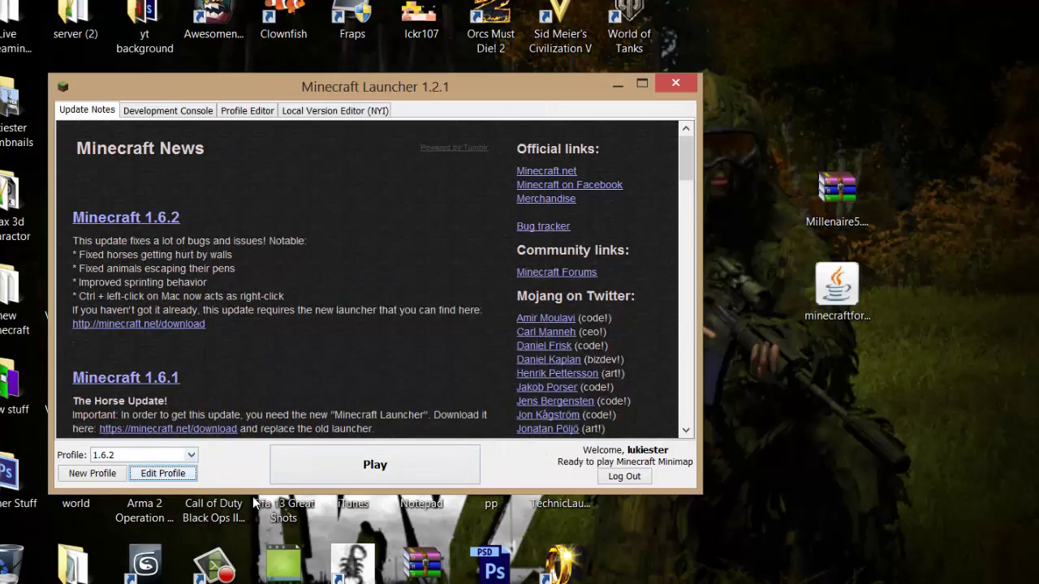
# Step: Launch the game with the Millenaire profile and open its mod list
pyautogui.click(193, 458)
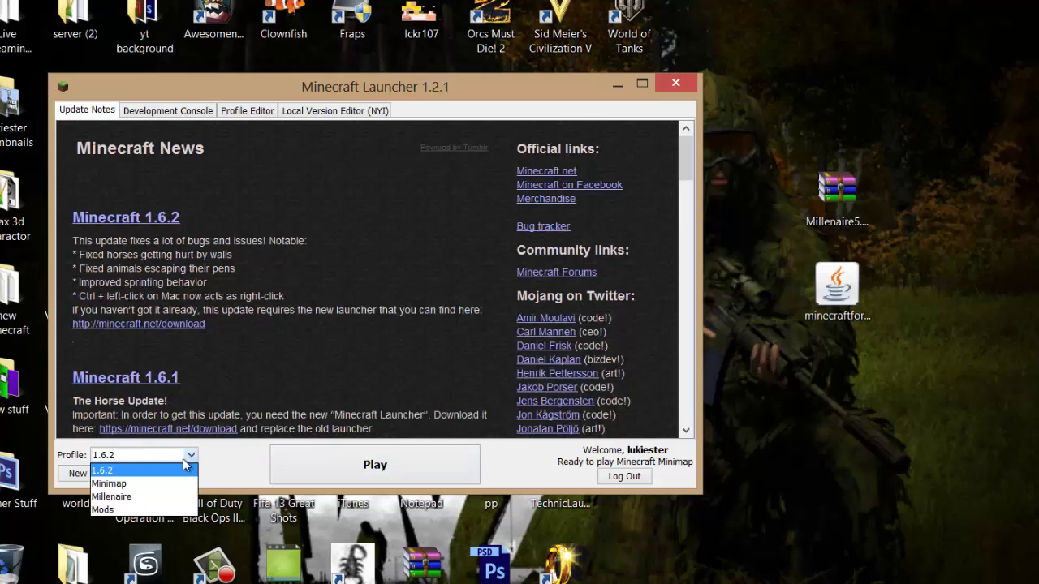
pyautogui.click(134, 495)
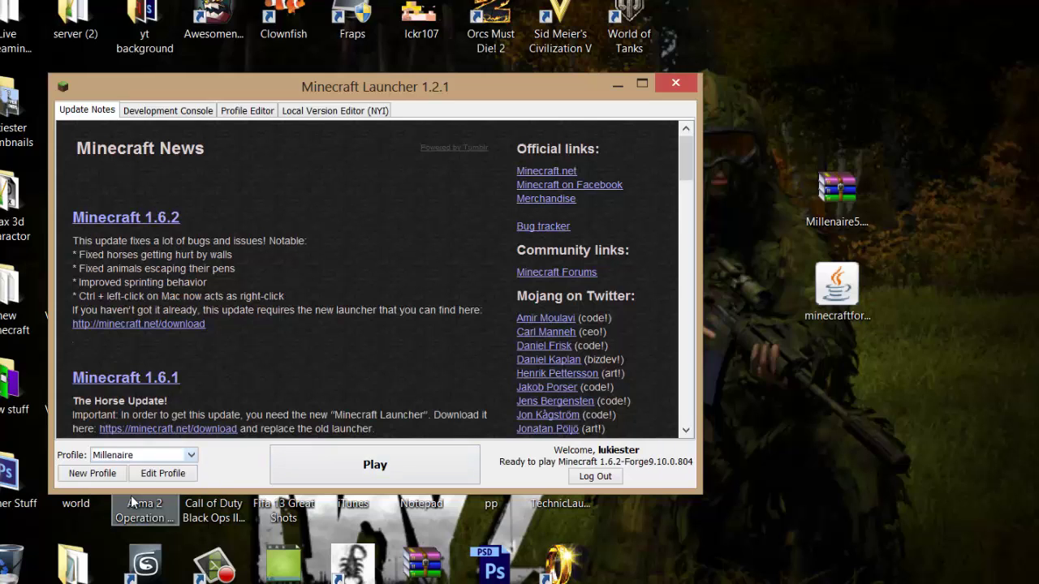
pyautogui.click(365, 473)
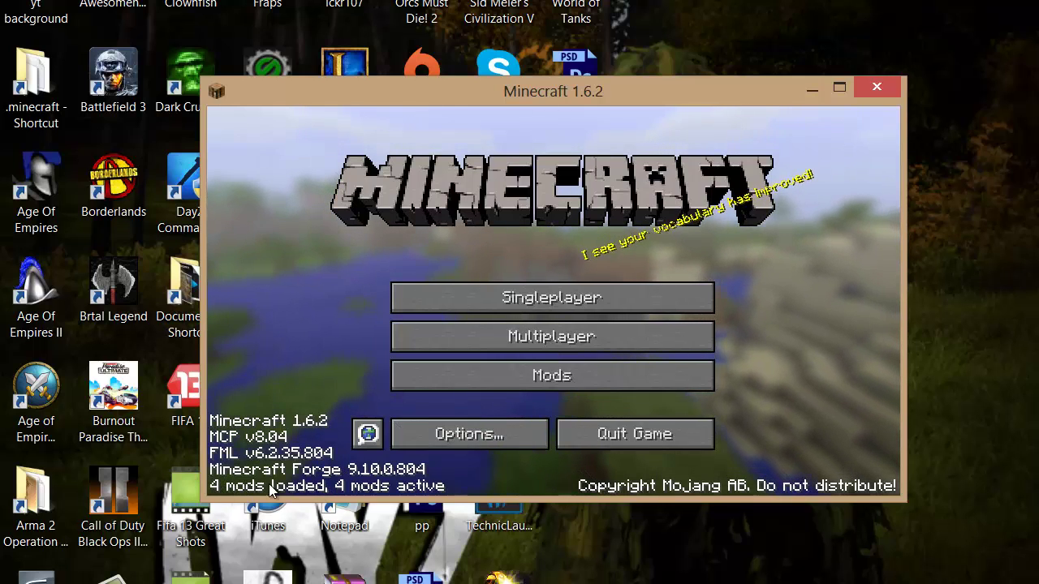
pyautogui.click(568, 378)
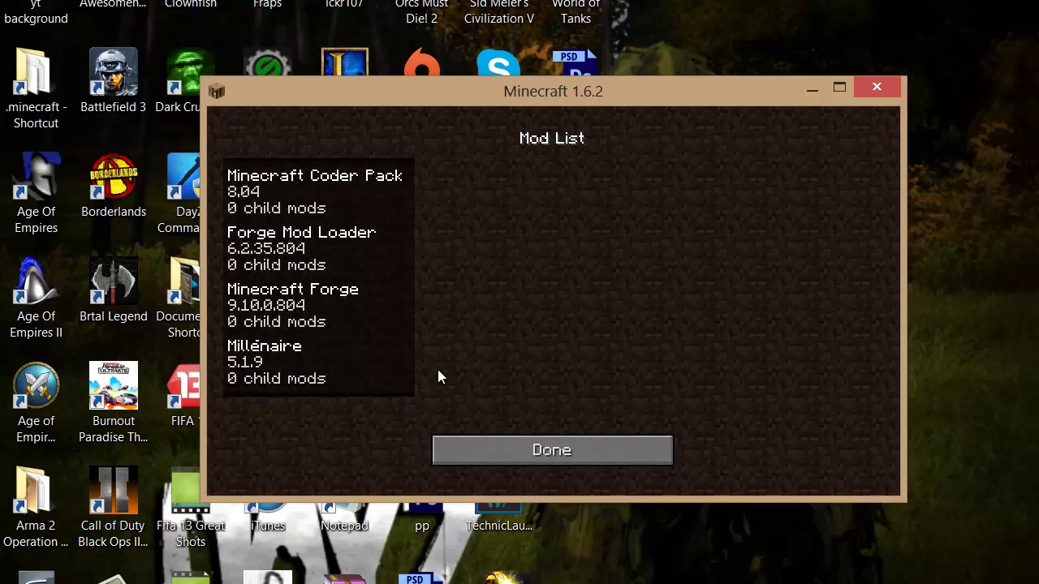
# Step: View the Millénaire mod's details in the mod list, then return to the title screen
pyautogui.click(280, 367)
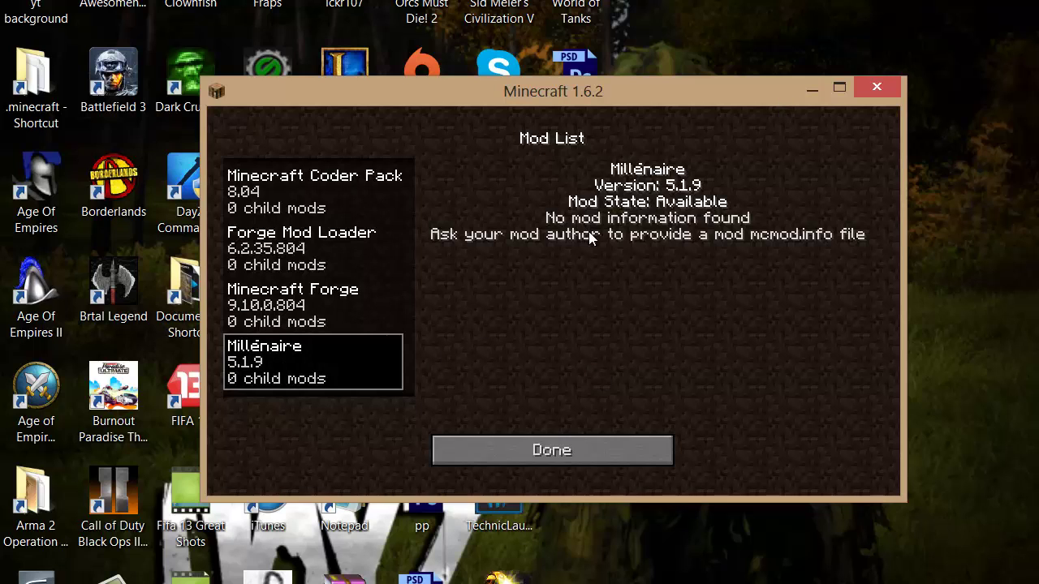
pyautogui.click(556, 443)
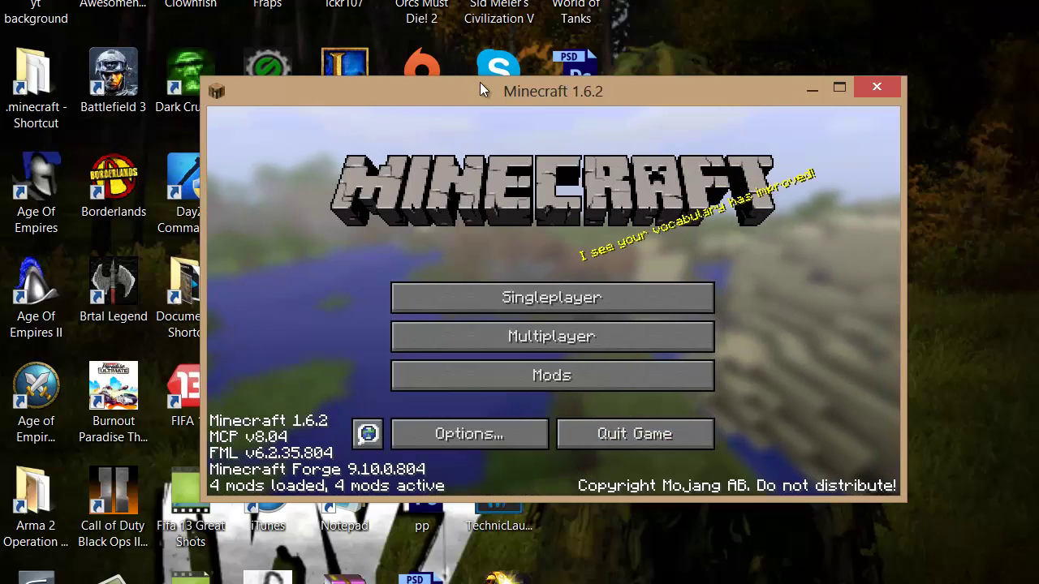
pyautogui.moveTo(480, 82); pyautogui.dragTo(441, 127)
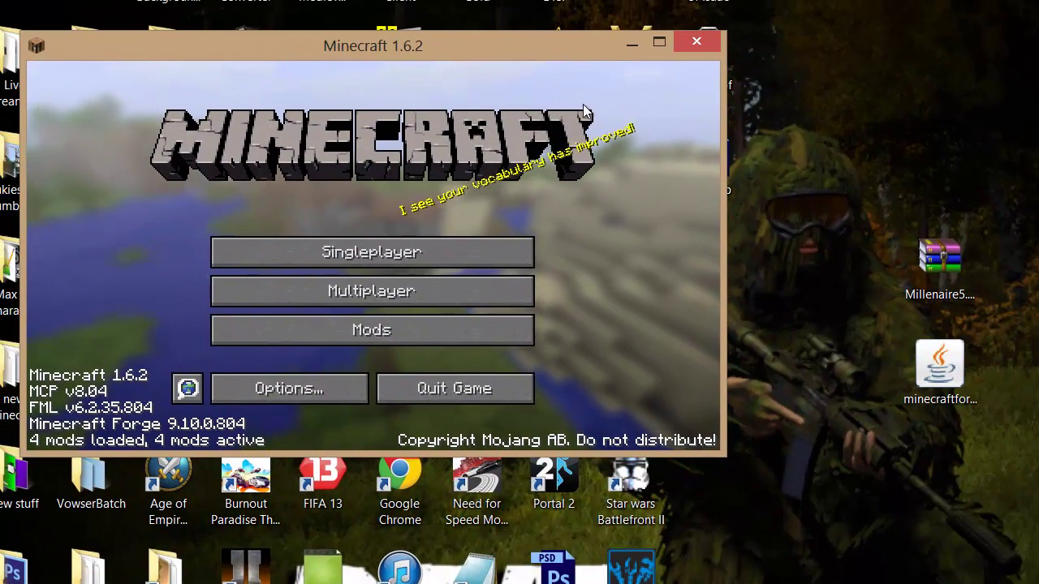
pyautogui.moveTo(425, 55); pyautogui.dragTo(498, 77)
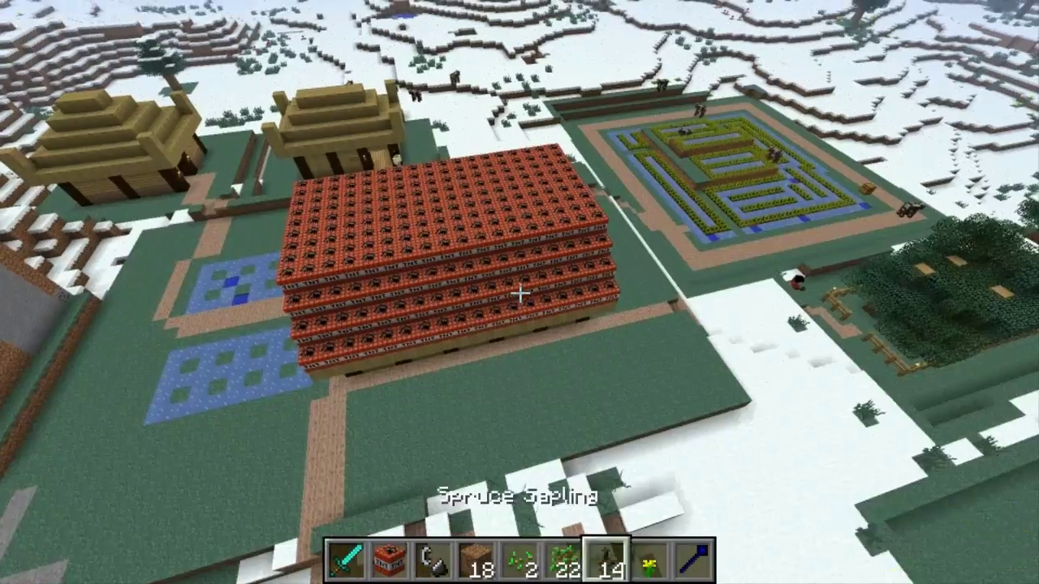
# Step: Equip the flint and steel and fly over the TNT-covered building in the village
pyautogui.scroll(-1, 519, 292)
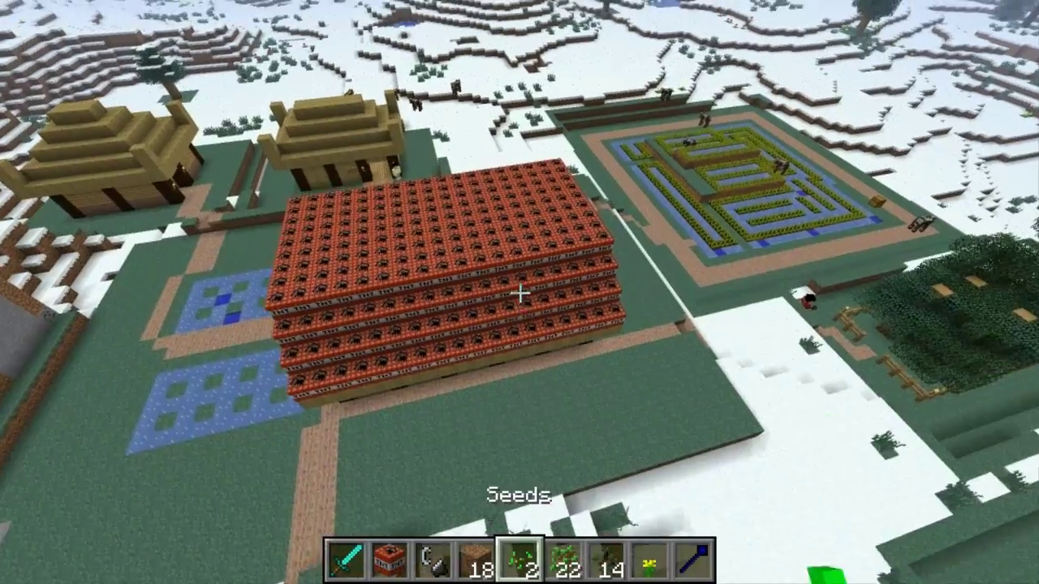
pyautogui.scroll(3, 520, 292)
pyautogui.scroll(-1, 519, 292)
pyautogui.scroll(1, 520, 292)
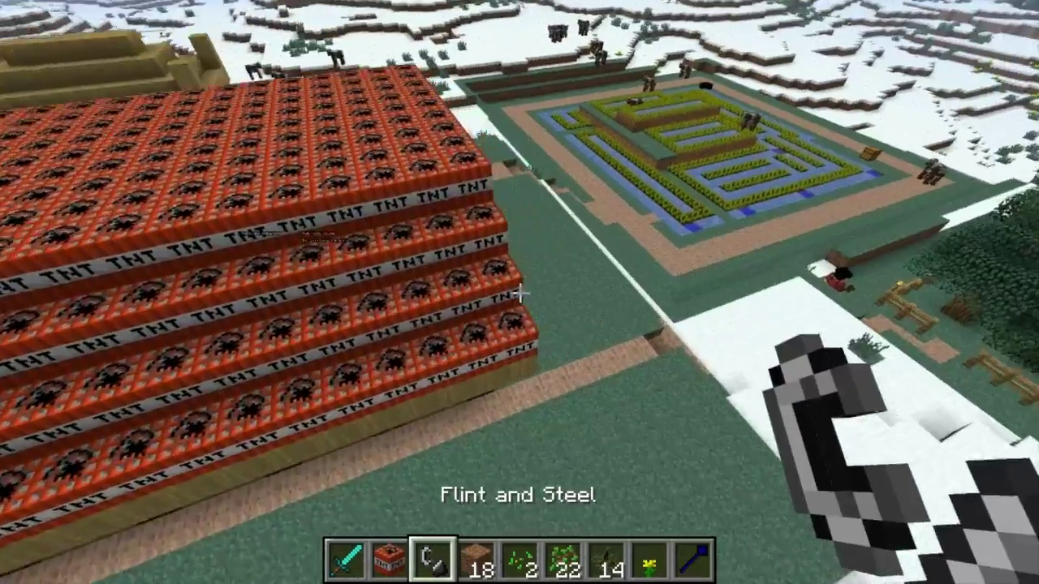
pyautogui.press('w')
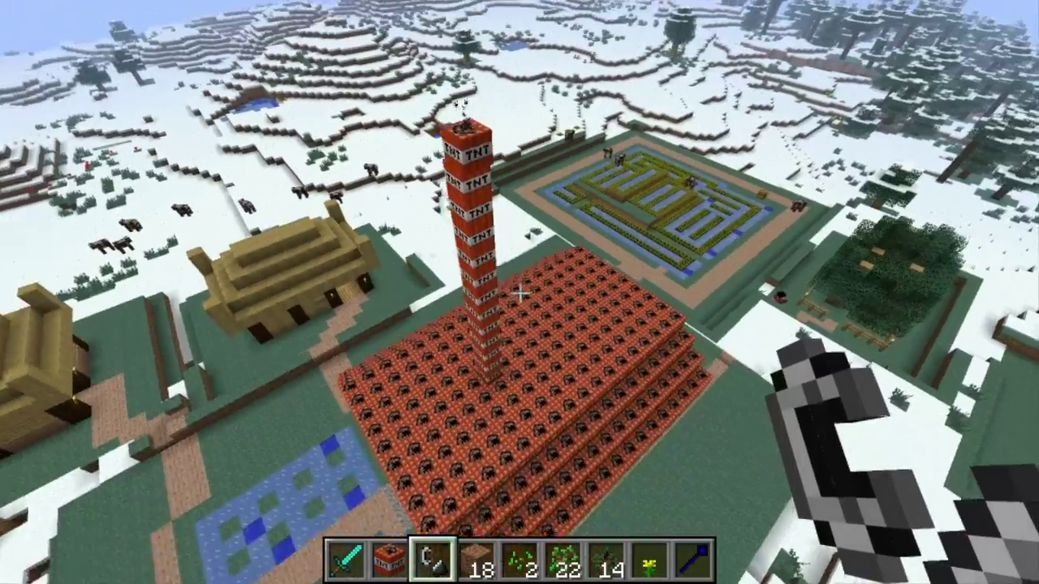
# Step: Back away from the TNT tower above the village and switch to the third-person view facing the character
pyautogui.press('s')
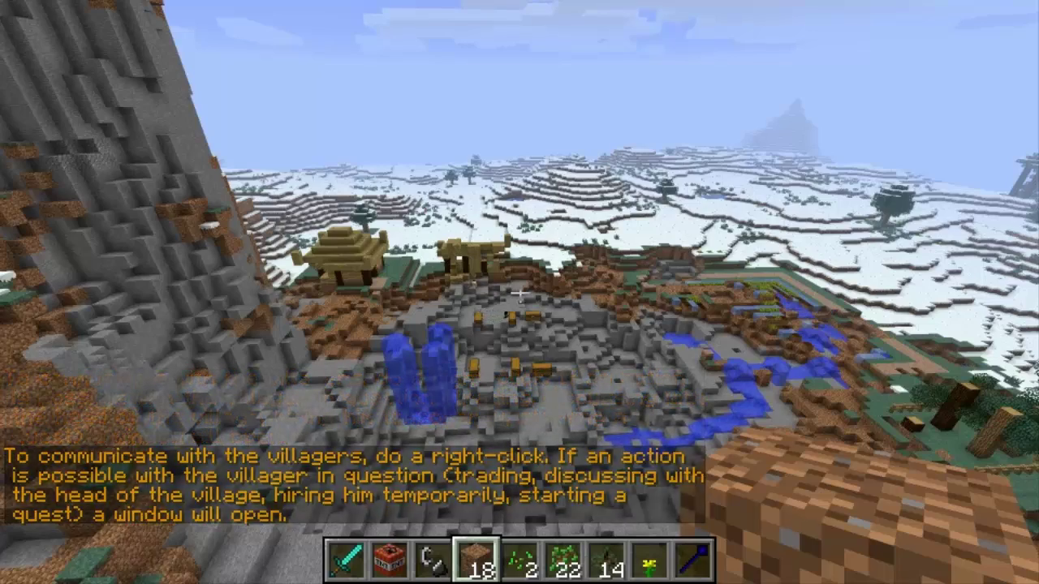
pyautogui.press('F5')
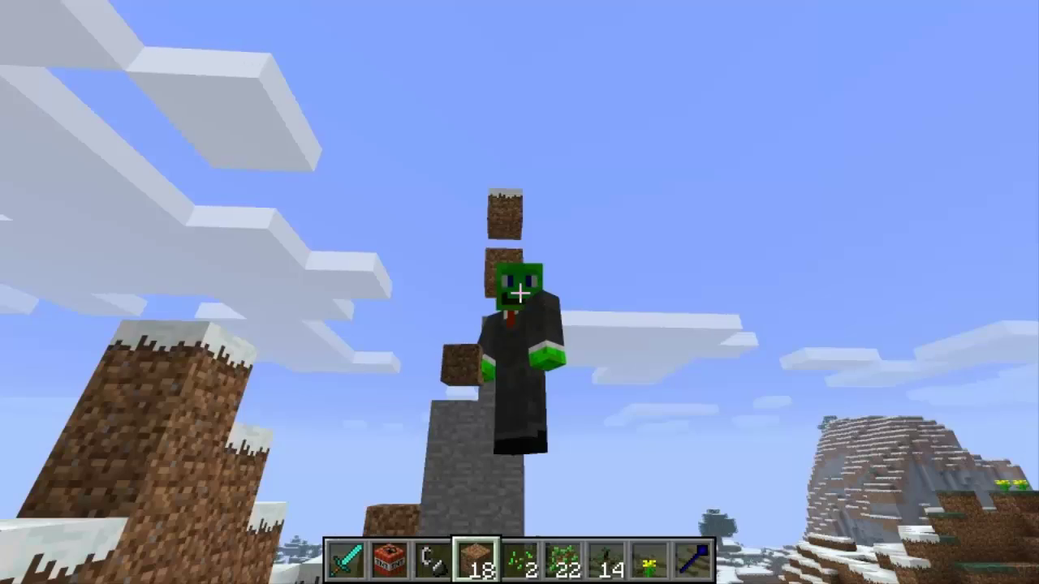